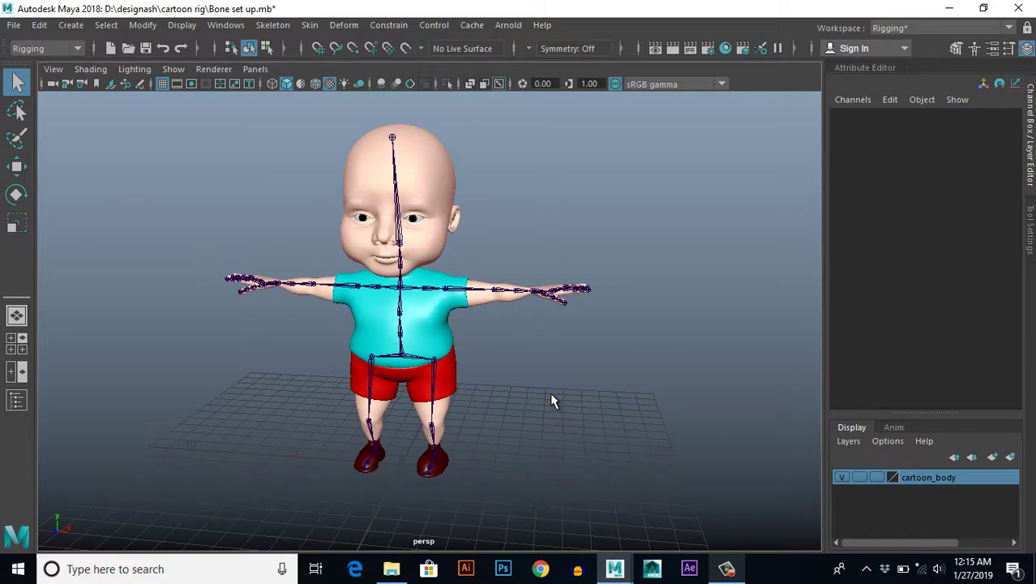
- Orbit and zoom to a three-quarter view from above of the skeleton inside the mesh
scroll(550, 392, up, 2)
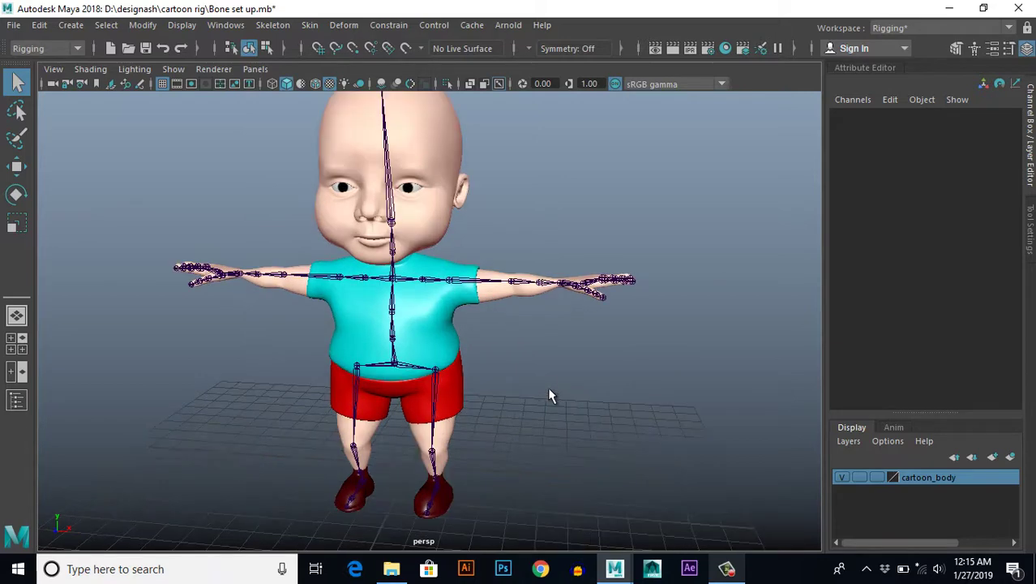
scroll(552, 389, up, 2)
scroll(551, 387, down, 3)
mouse_move(551, 387)
alt+mouse_down()
mouse_move(502, 398)
mouse_move(555, 417)
alt+mouse_up()
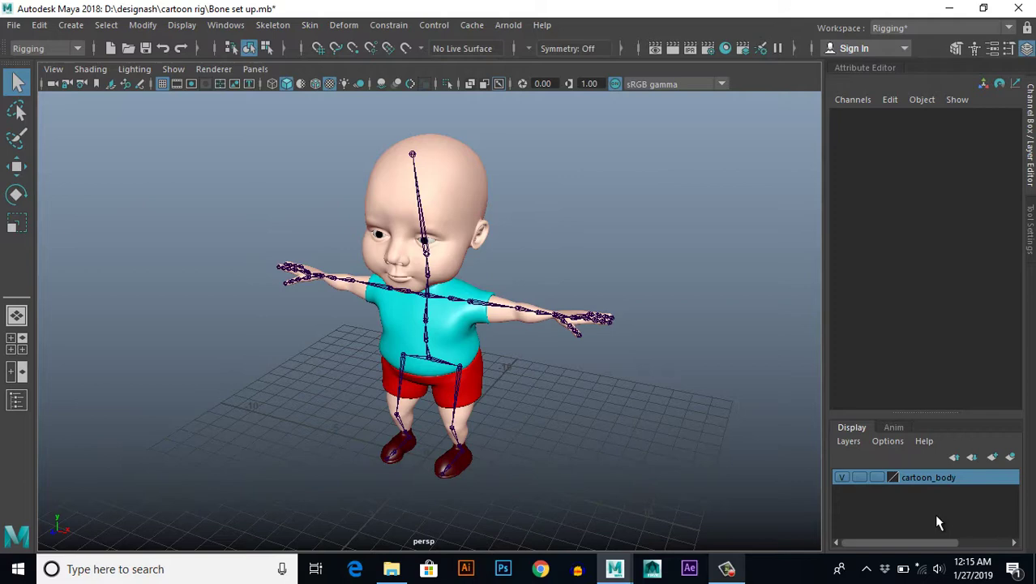
- Switch the cartoon_body layer from template to reference, then orbit around the rig
click(877, 477)
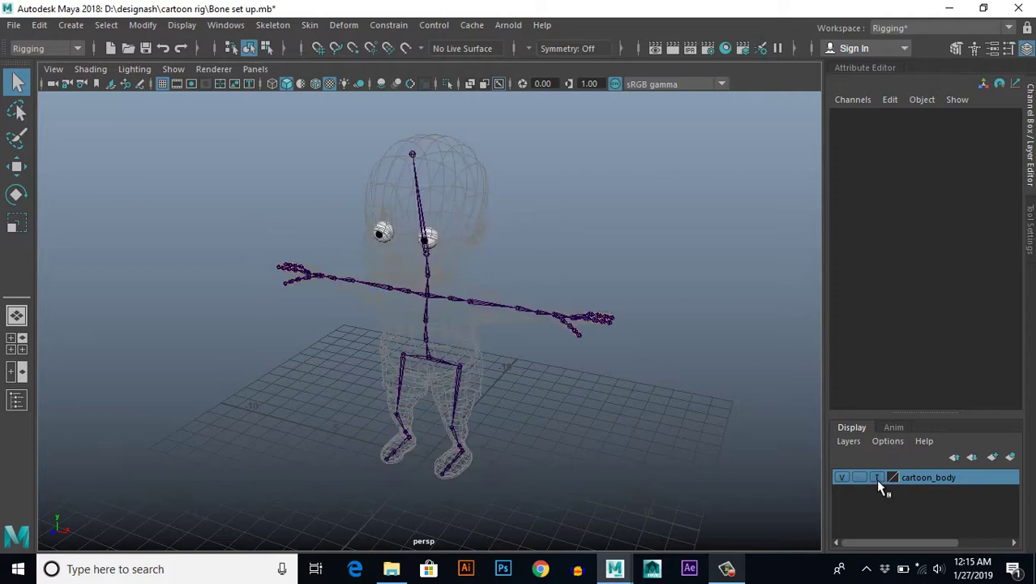
click(877, 478)
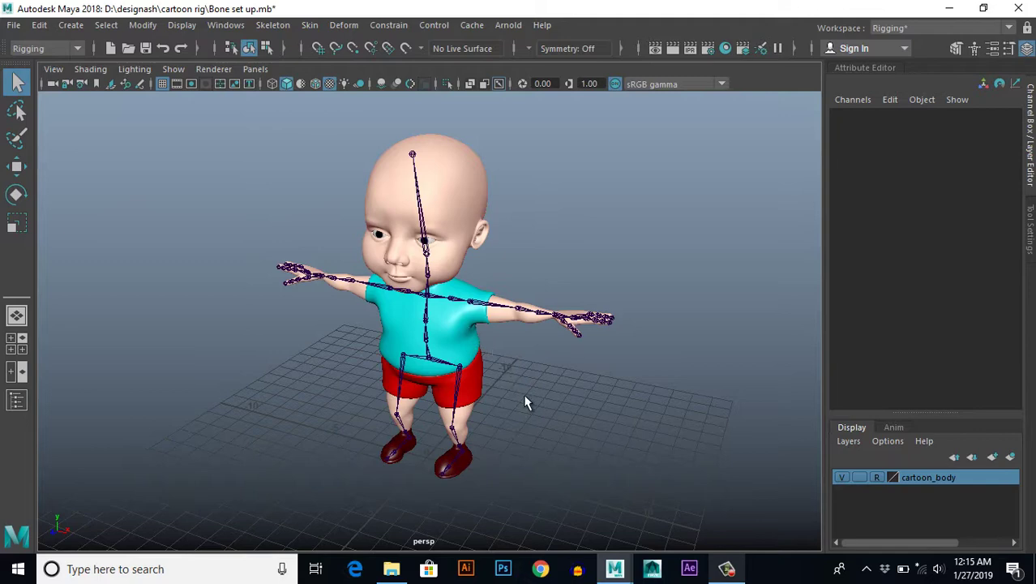
mouse_move(497, 422)
alt+mouse_down()
mouse_move(581, 410)
mouse_move(497, 409)
alt+mouse_up()
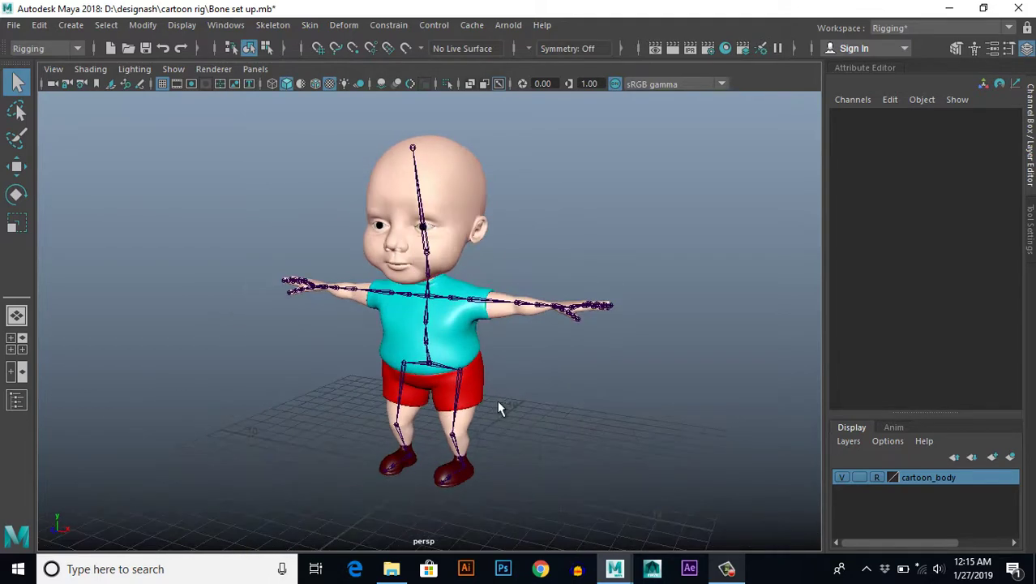
scroll(477, 347, up, 2)
mouse_move(477, 347)
alt+mouse_down()
mouse_move(563, 412)
mouse_move(548, 365)
mouse_move(486, 362)
alt+mouse_up()
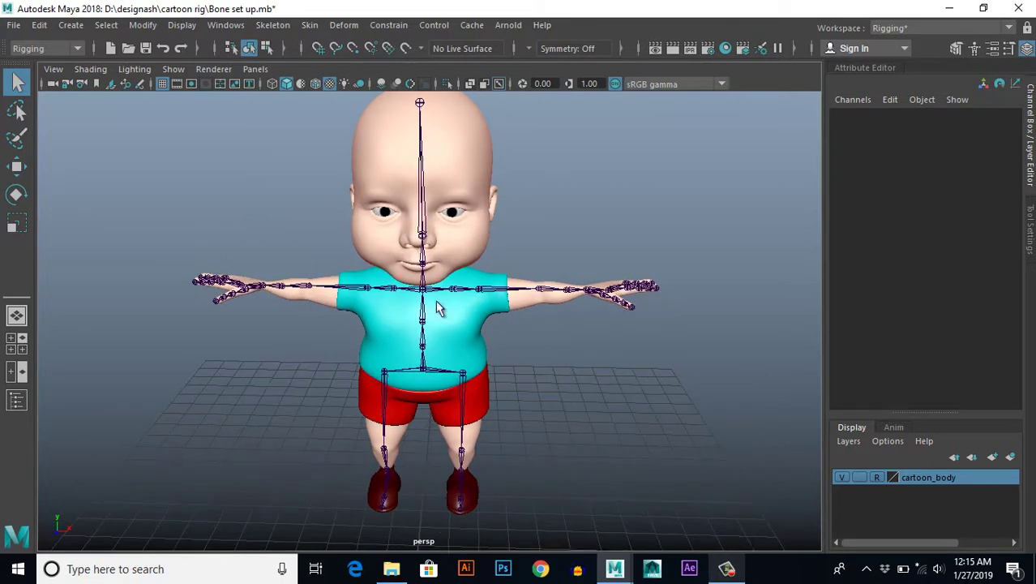
mouse_move(555, 392)
alt+mouse_down()
mouse_move(562, 380)
mouse_move(537, 393)
mouse_move(548, 384)
alt+mouse_up()
scroll(550, 388, down, 3)
scroll(551, 386, up, 2)
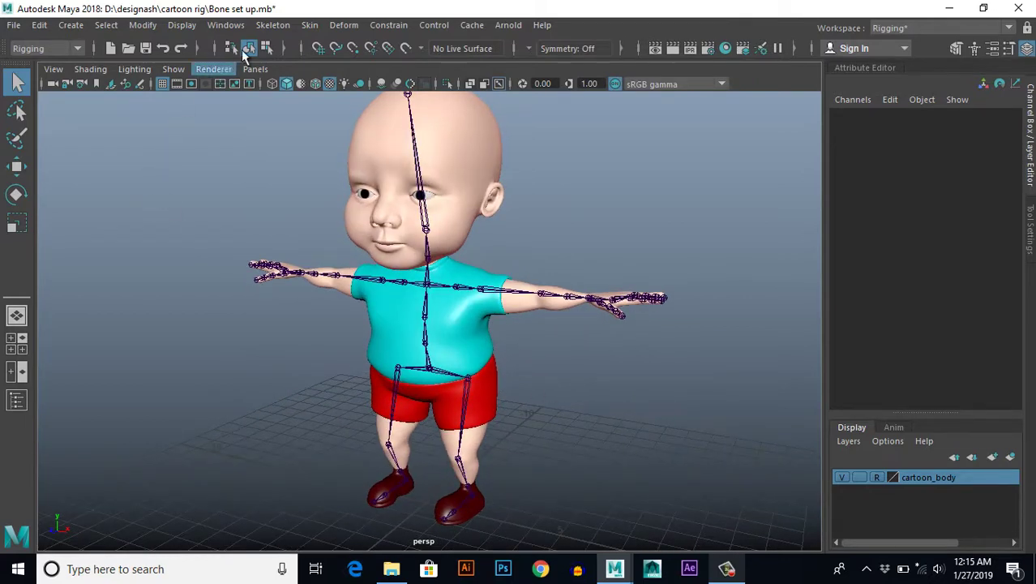
- Start Skeleton > Create IK Handle and check its current solver options
click(272, 26)
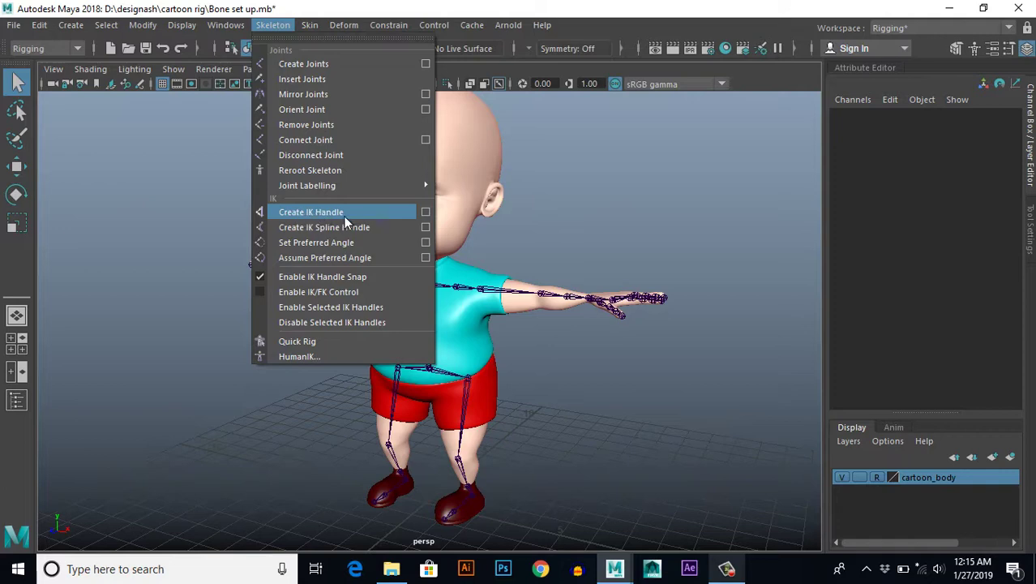
click(426, 212)
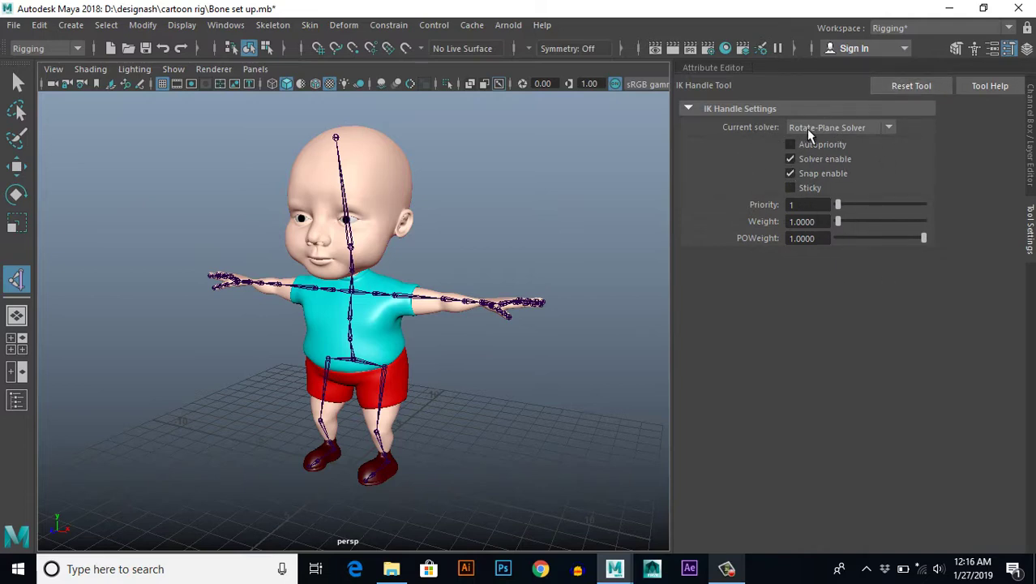
click(886, 128)
- Keep the Rotate-Plane Solver and zoom in on the boy's left arm
click(885, 125)
scroll(454, 345, up, 3)
alt+middle_drag(422, 347, 315, 355)
mouse_move(315, 354)
alt+mouse_down()
mouse_move(416, 363)
mouse_move(402, 378)
alt+mouse_up()
scroll(438, 373, up, 3)
scroll(403, 379, up, 2)
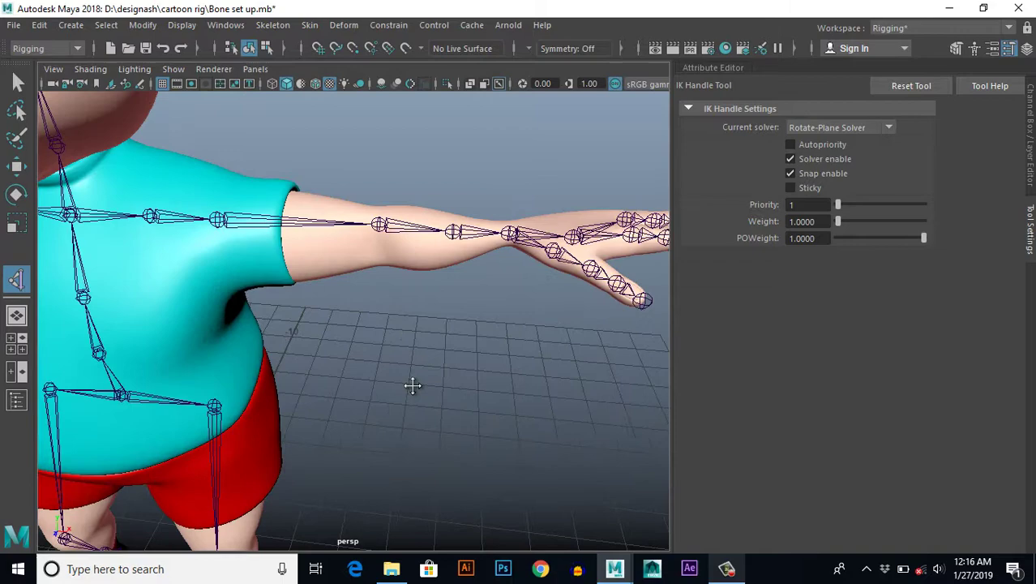
scroll(414, 381, up, 2)
scroll(428, 391, up, 2)
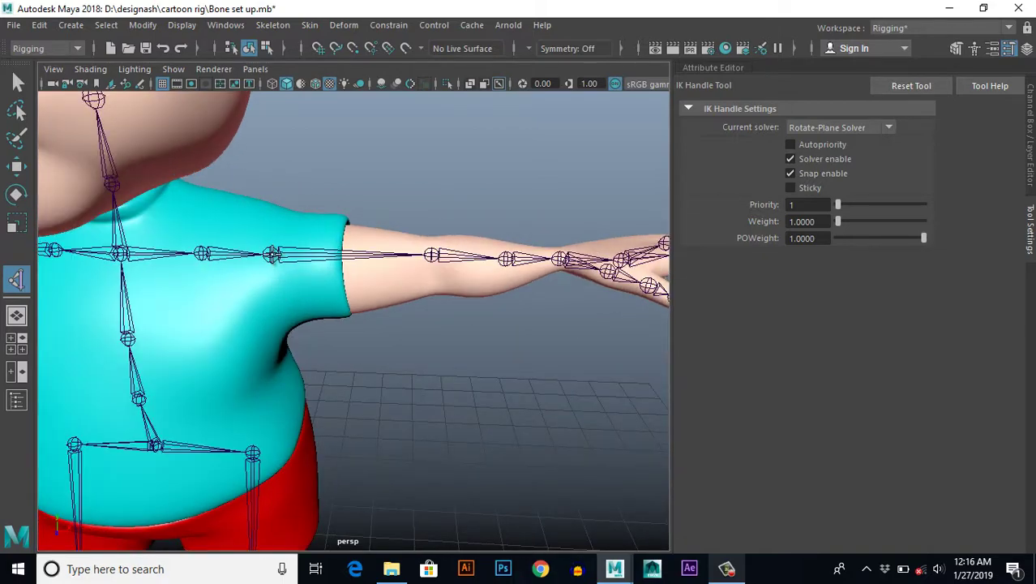
- Create ikHandle1 from L_shoulder to the left wrist, then orbit to inspect it
click(273, 256)
mouse_move(419, 368)
alt+mouse_down()
mouse_move(452, 398)
mouse_move(359, 351)
alt+mouse_up()
scroll(451, 398, down, 2)
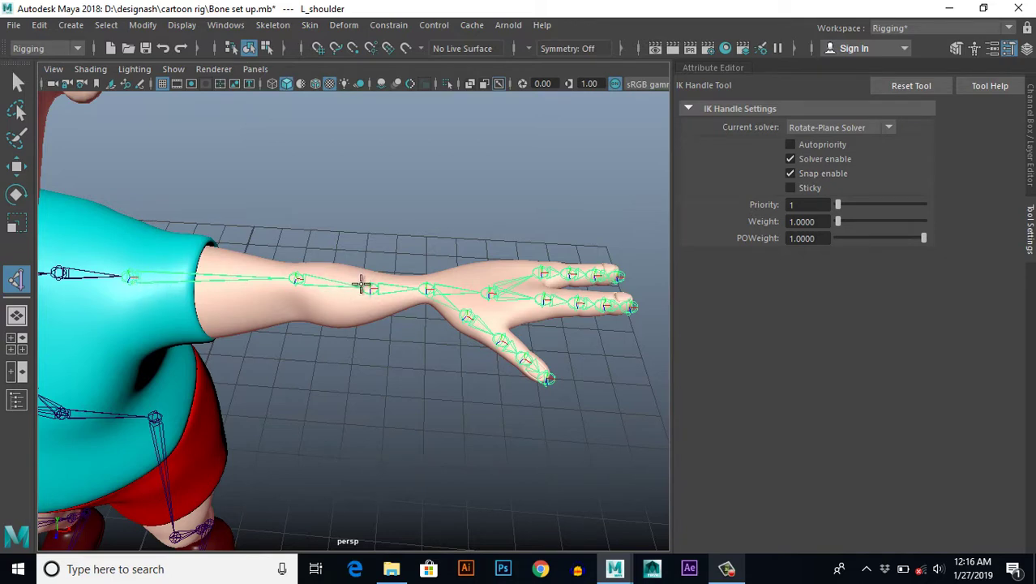
key(q)
mouse_move(369, 293)
alt+mouse_down()
mouse_move(403, 357)
mouse_move(438, 389)
mouse_move(403, 392)
alt+mouse_up()
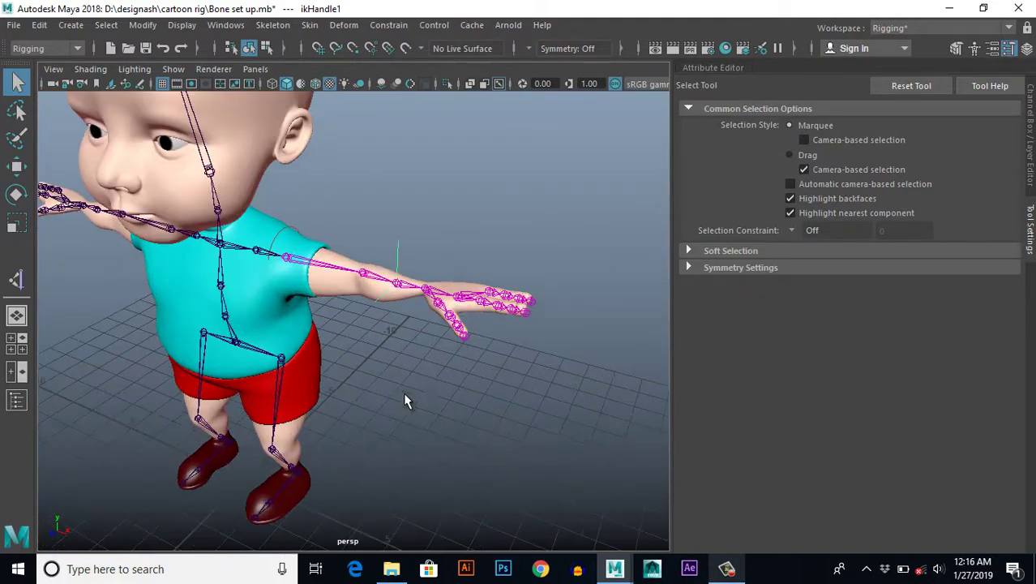
alt+middle_drag(403, 392, 437, 393)
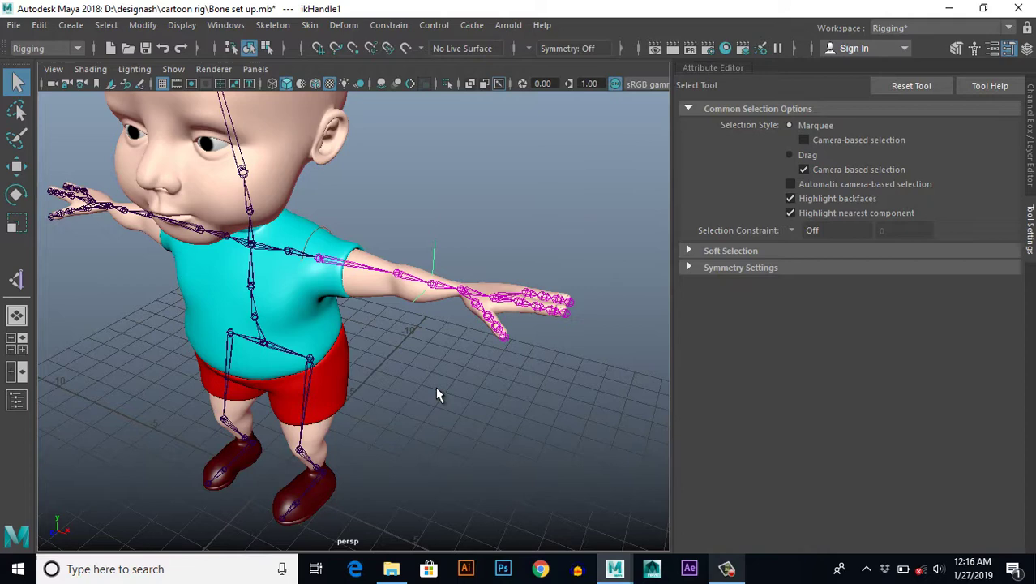
- Open the Hypergraph Hierarchy as a smaller window beside the viewport
click(227, 26)
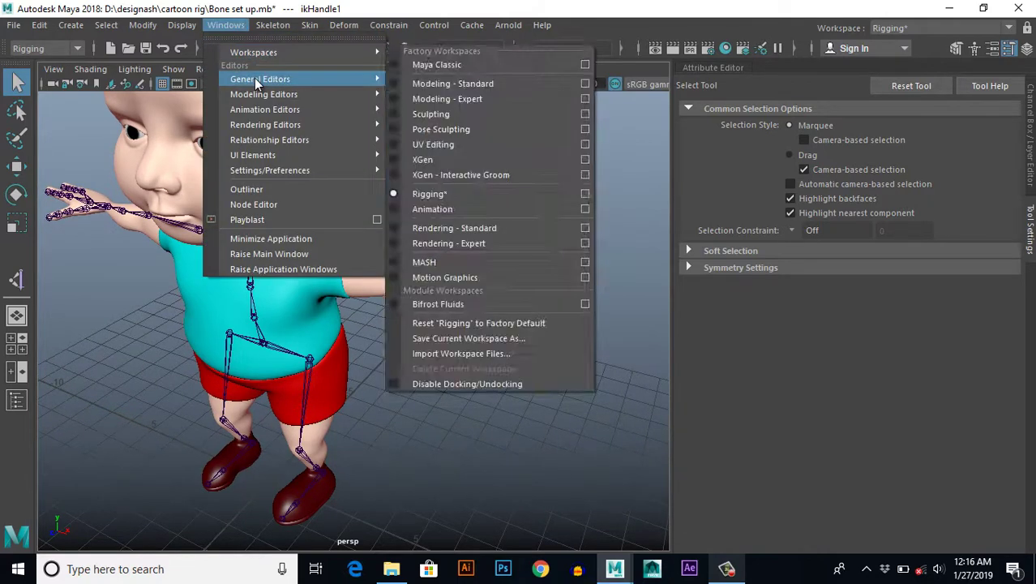
mouse_move(259, 79)
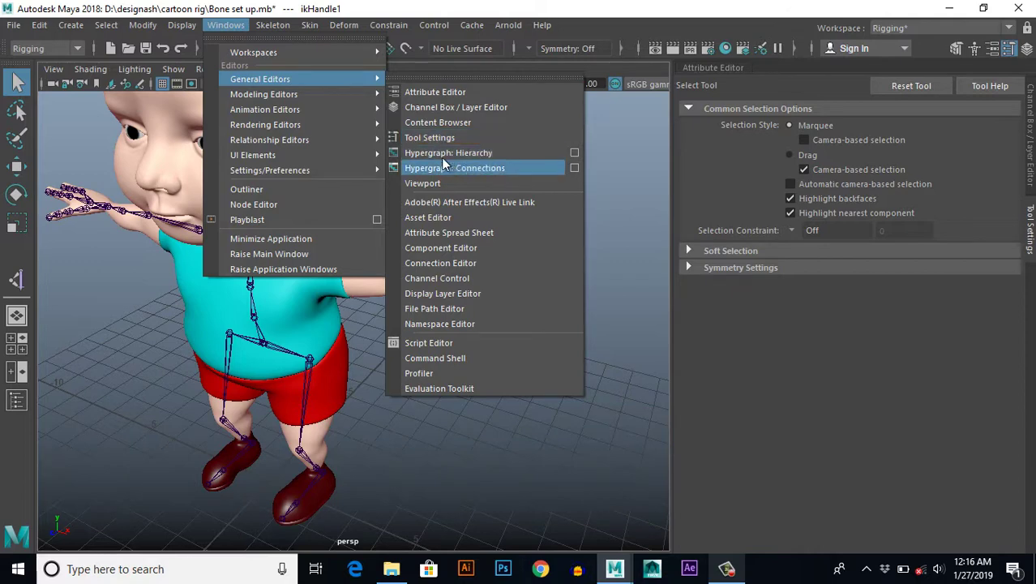
click(468, 153)
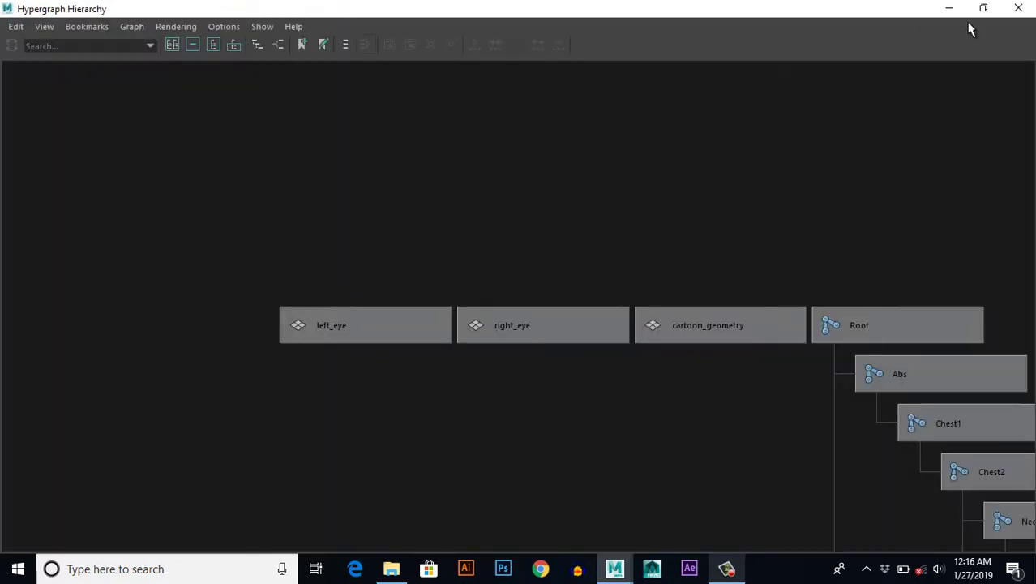
click(982, 8)
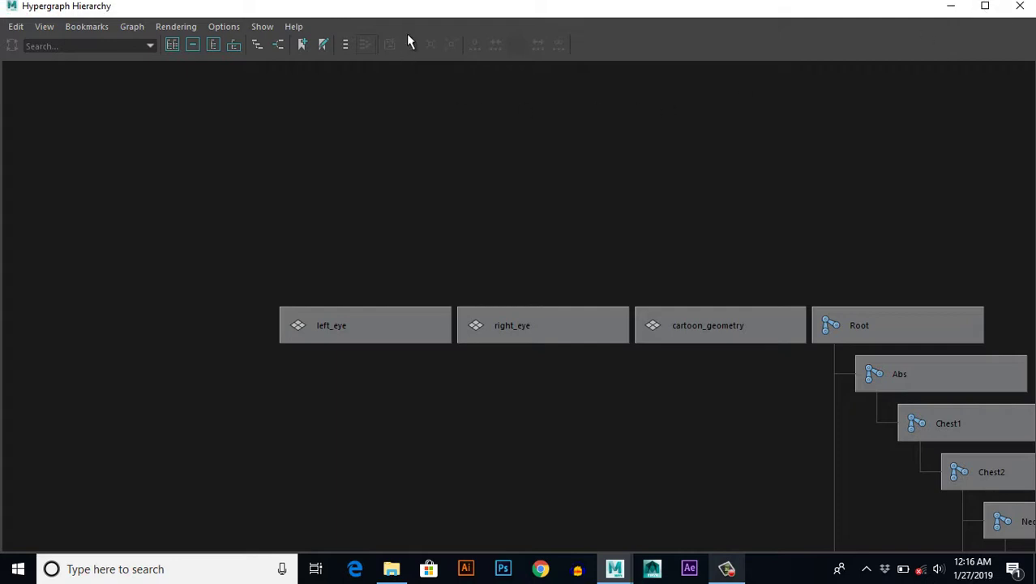
drag(451, 31, 482, 97)
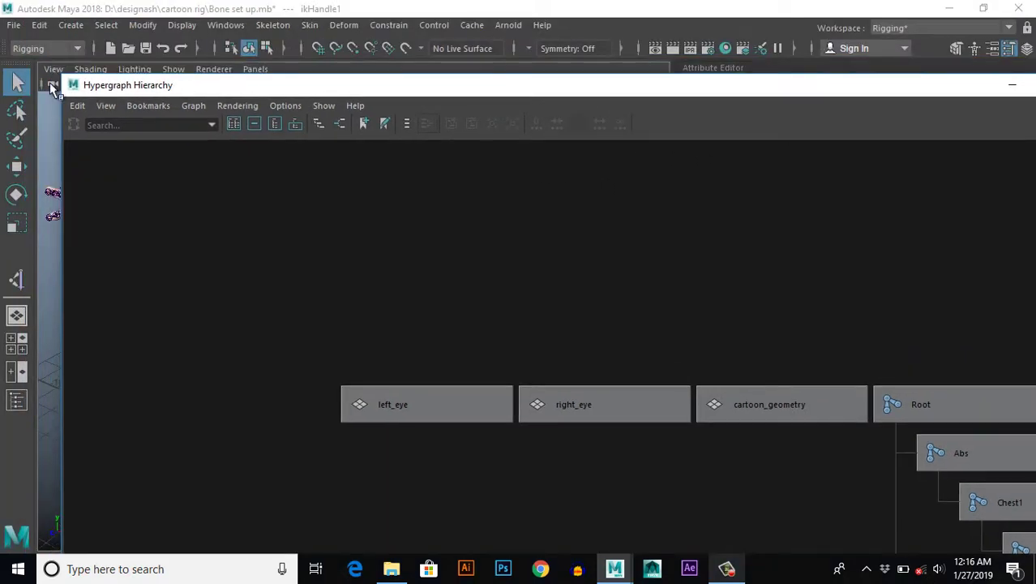
drag(57, 73, 160, 168)
drag(345, 185, 276, 73)
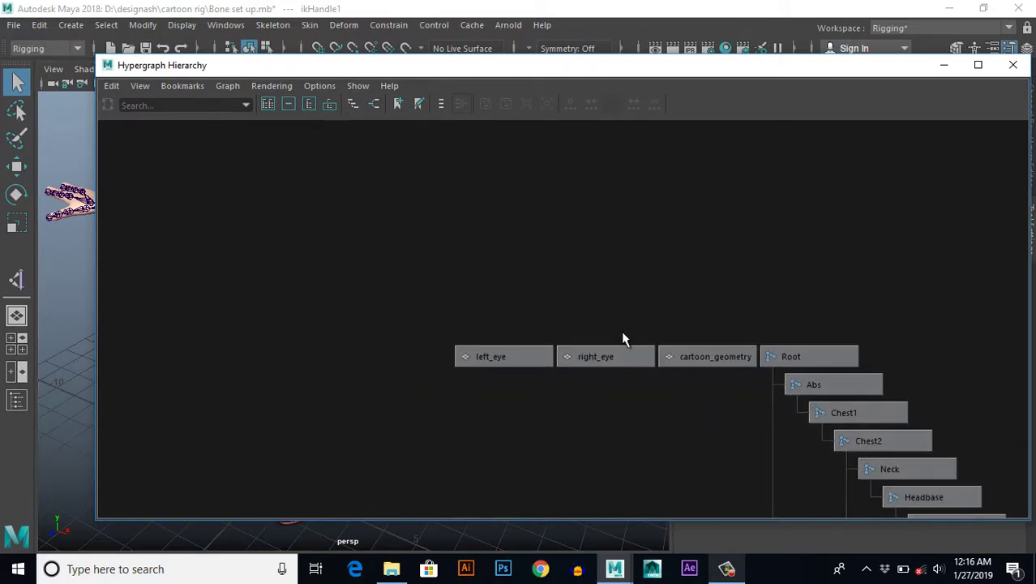
- Pan the hierarchy through the Head and left-arm joint nodes toward effector1
mouse_move(623, 339)
alt+middle_down()
mouse_move(495, 306)
mouse_move(556, 384)
mouse_move(504, 345)
mouse_move(492, 374)
mouse_move(520, 374)
alt+middle_up()
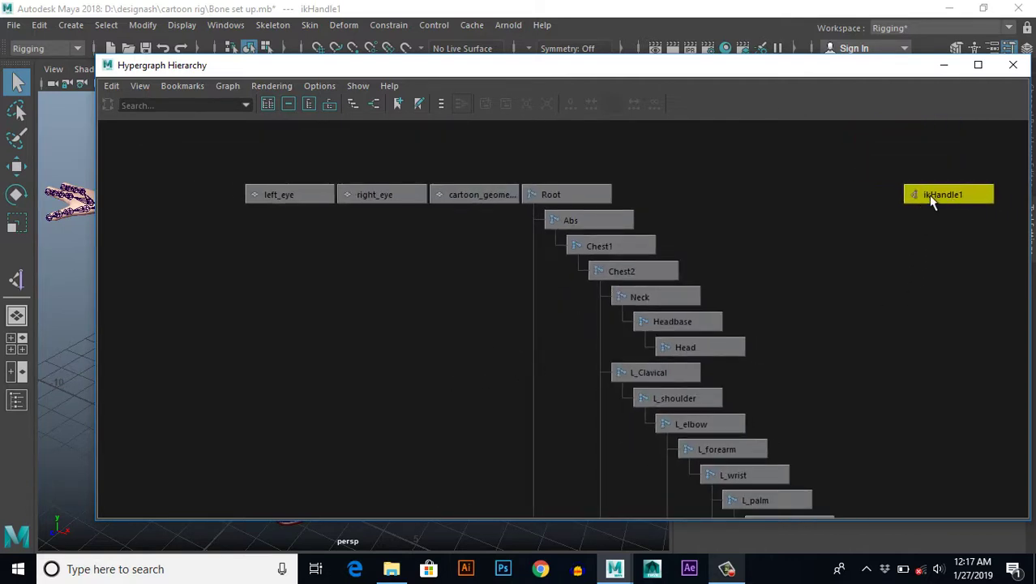
scroll(784, 344, down, 1)
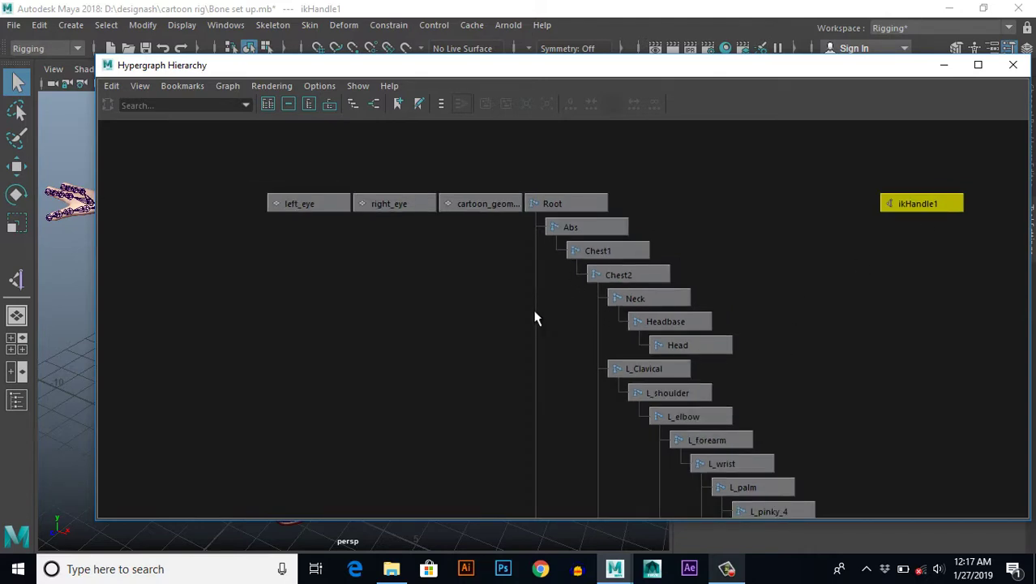
scroll(513, 273, down, 1)
alt+middle_drag(513, 273, 569, 423)
scroll(521, 329, up, 1)
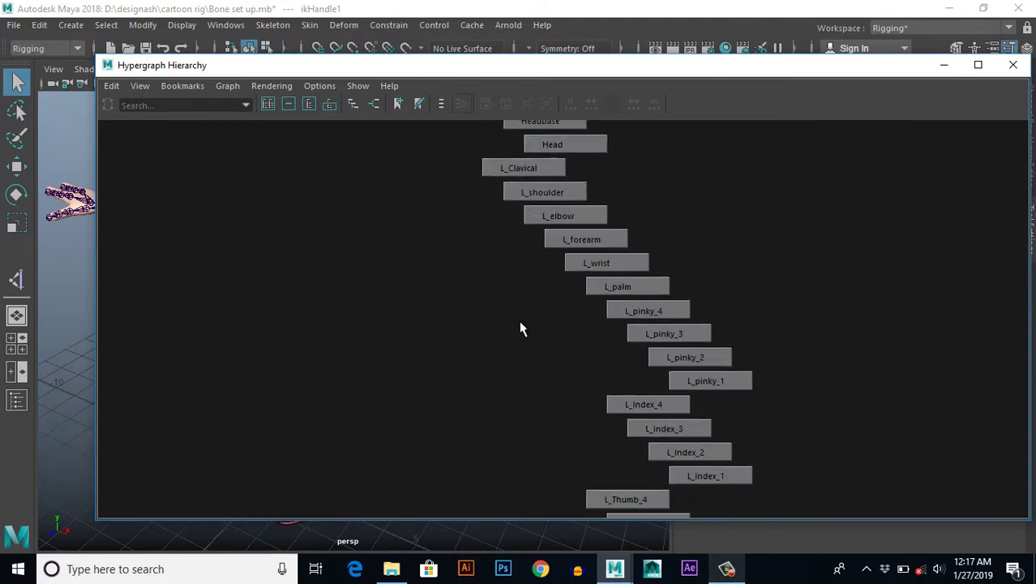
alt+middle_drag(521, 368, 513, 280)
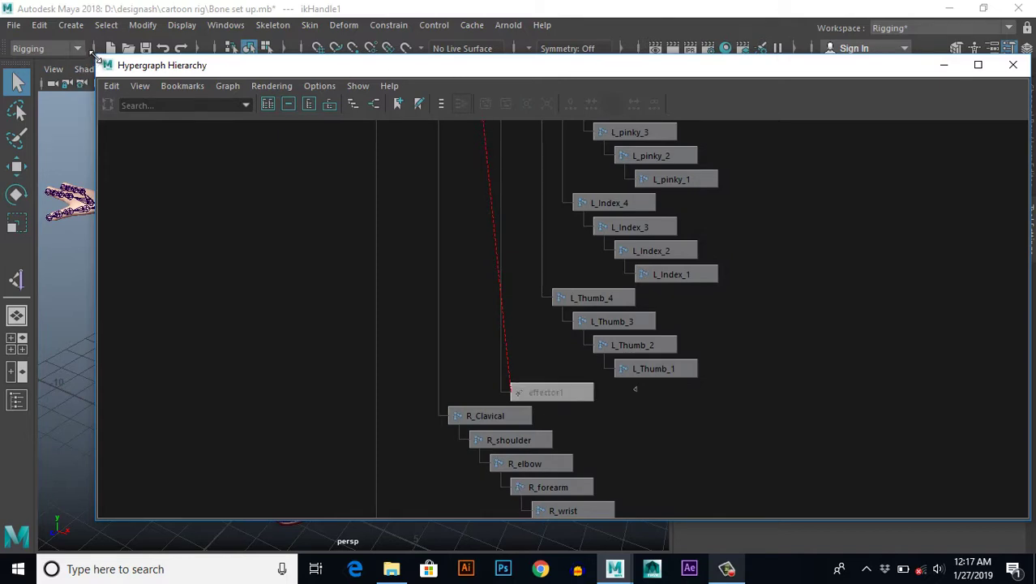
- Reposition the Hypergraph window and select effector1 near the R_Clavical nodes
drag(149, 64, 490, 163)
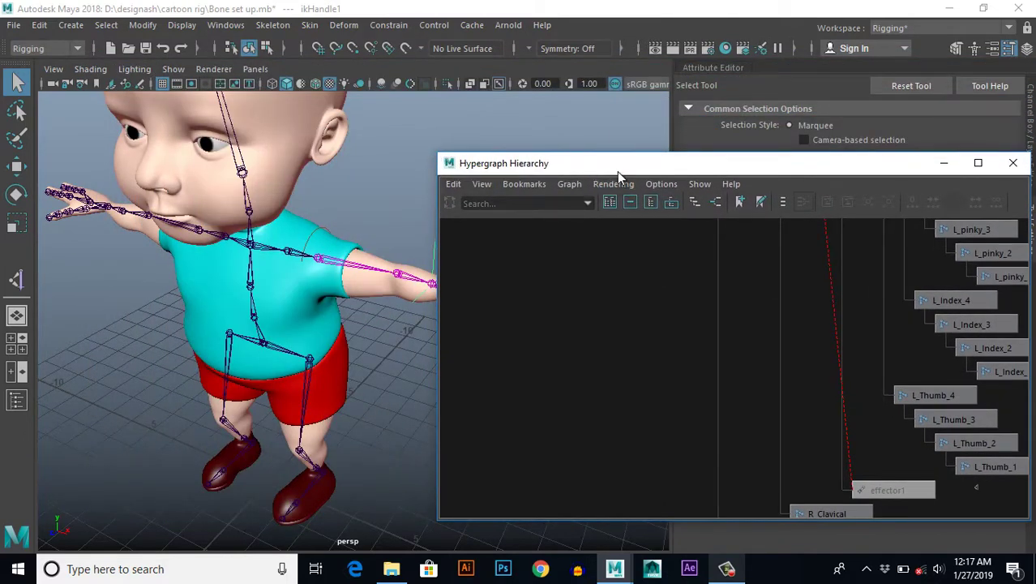
drag(617, 171, 660, 163)
alt+right_drag(301, 290, 474, 270)
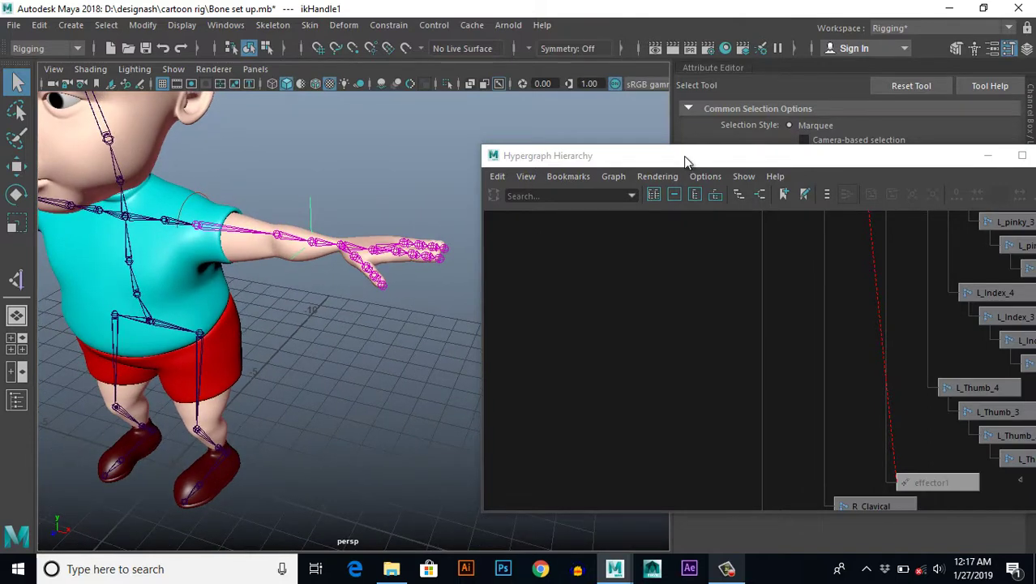
drag(683, 156, 590, 102)
alt+middle_drag(805, 400, 717, 342)
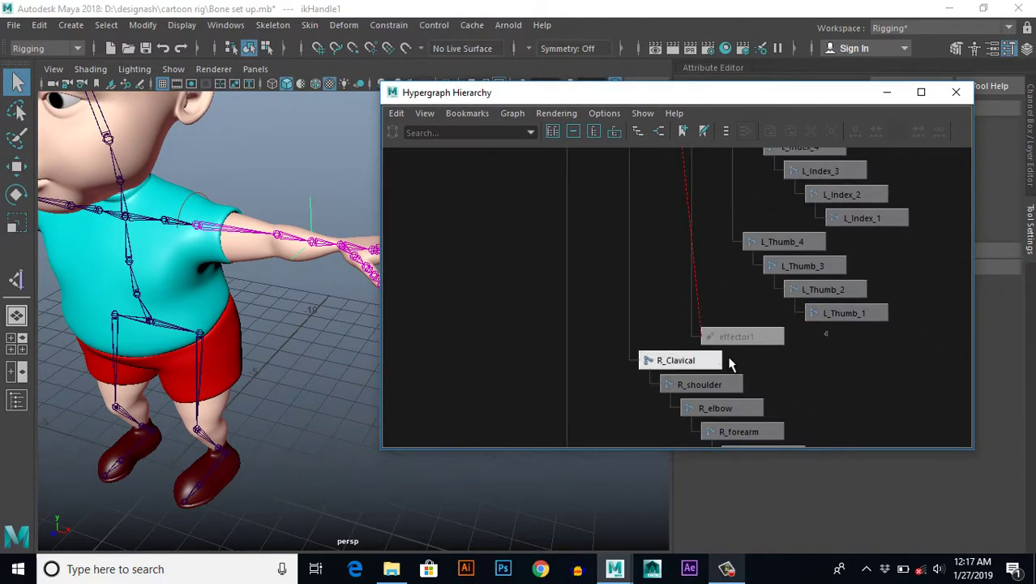
click(744, 339)
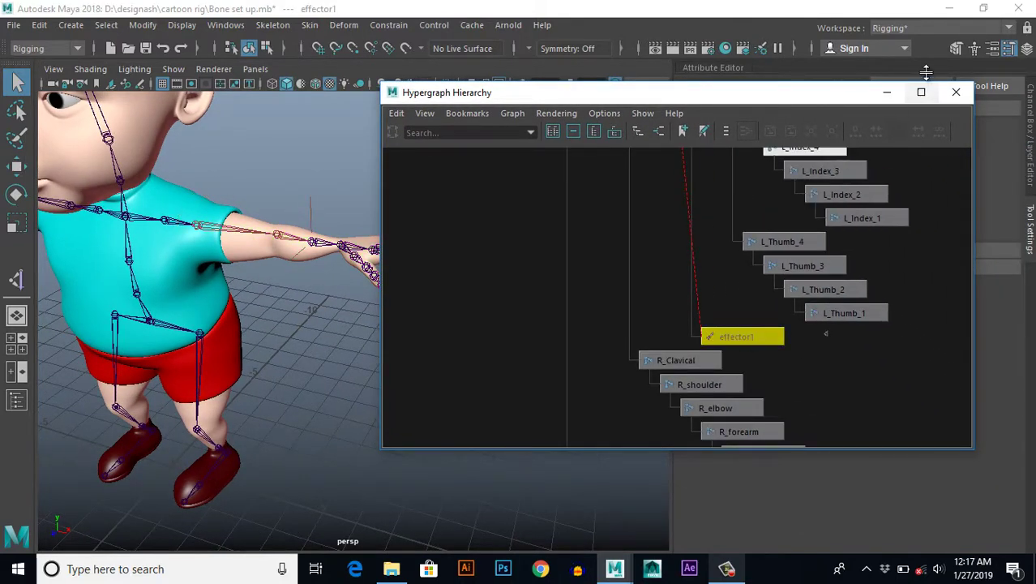
- Snap effector1's pivot onto the left wrist joint using Insert pivot editing
click(887, 92)
key(f)
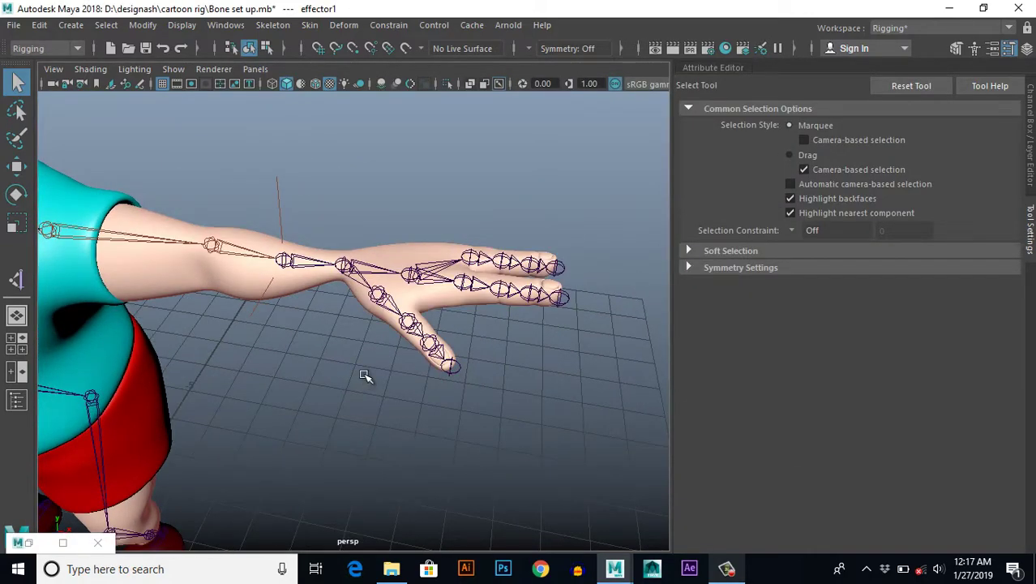
key(w)
alt+drag(323, 388, 354, 378)
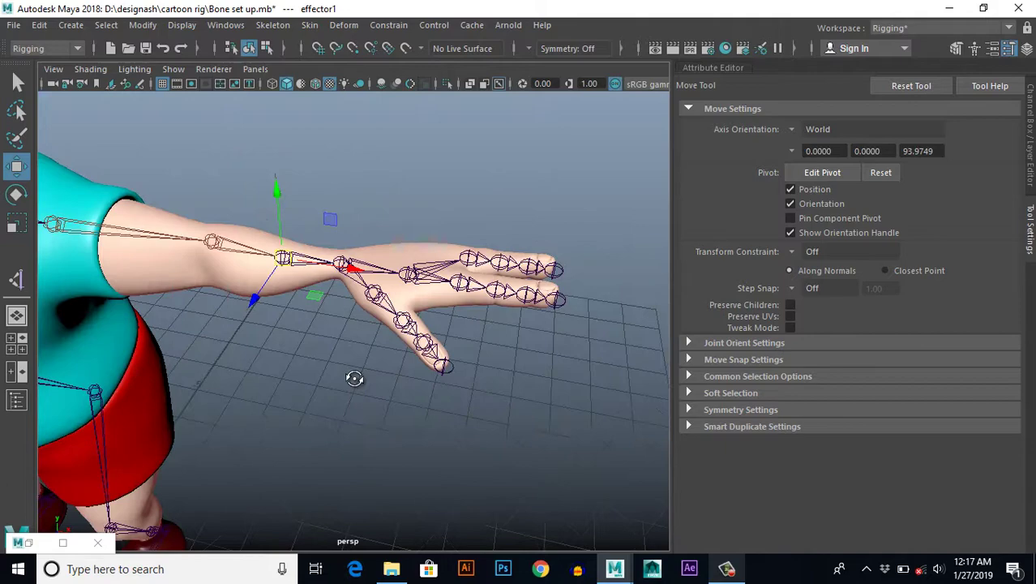
mouse_move(354, 378)
alt+right_down()
mouse_move(378, 416)
mouse_move(365, 419)
alt+right_up()
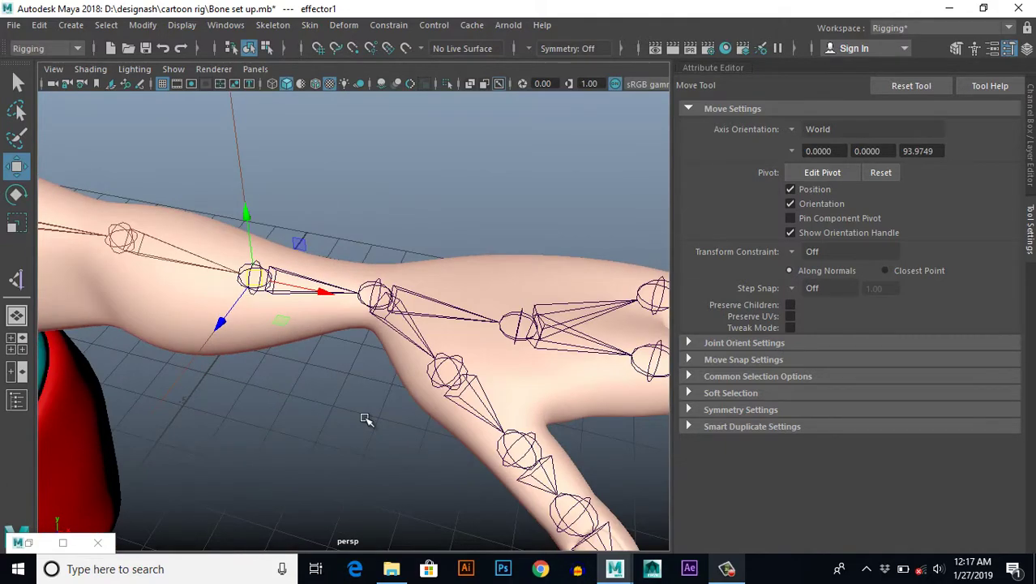
key(Insert)
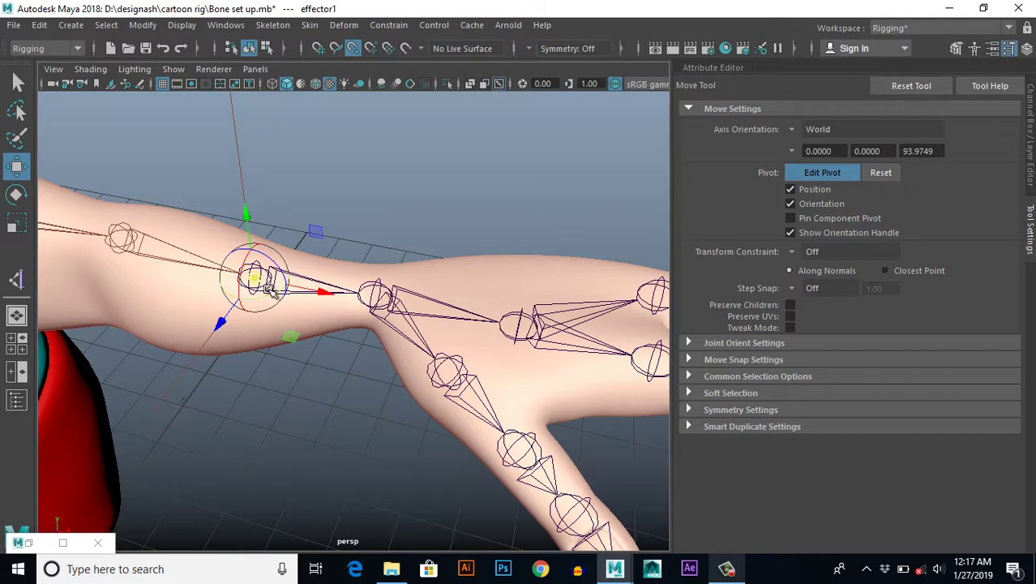
mouse_move(254, 278)
mouse_down()
mouse_move(376, 298)
mouse_move(386, 402)
mouse_move(423, 382)
mouse_move(381, 420)
mouse_up()
key(Insert)
click(403, 425)
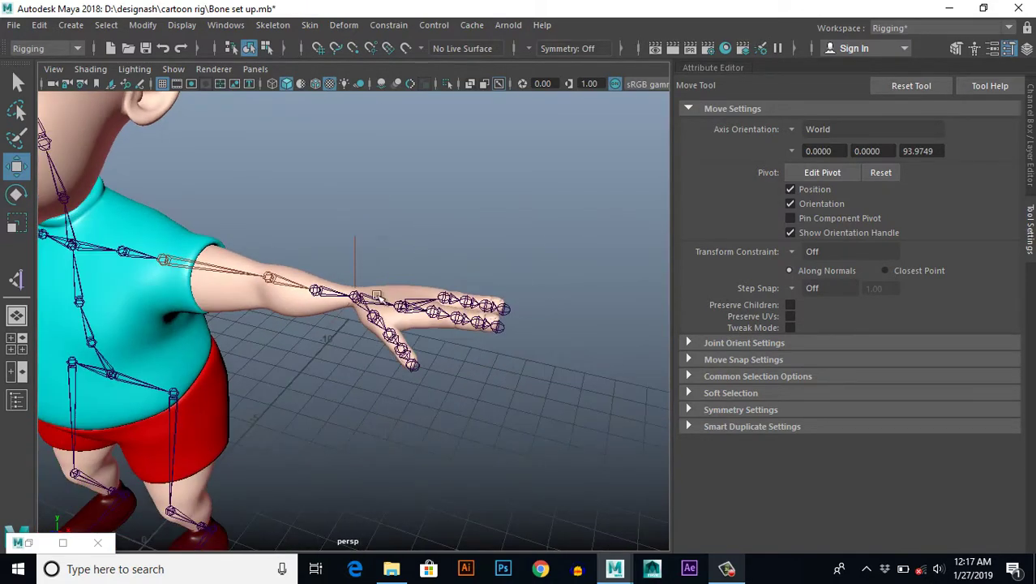
- Test-bend the left arm by dragging ikHandle1, then view the character from higher up
alt+drag(356, 248, 353, 391)
click(434, 354)
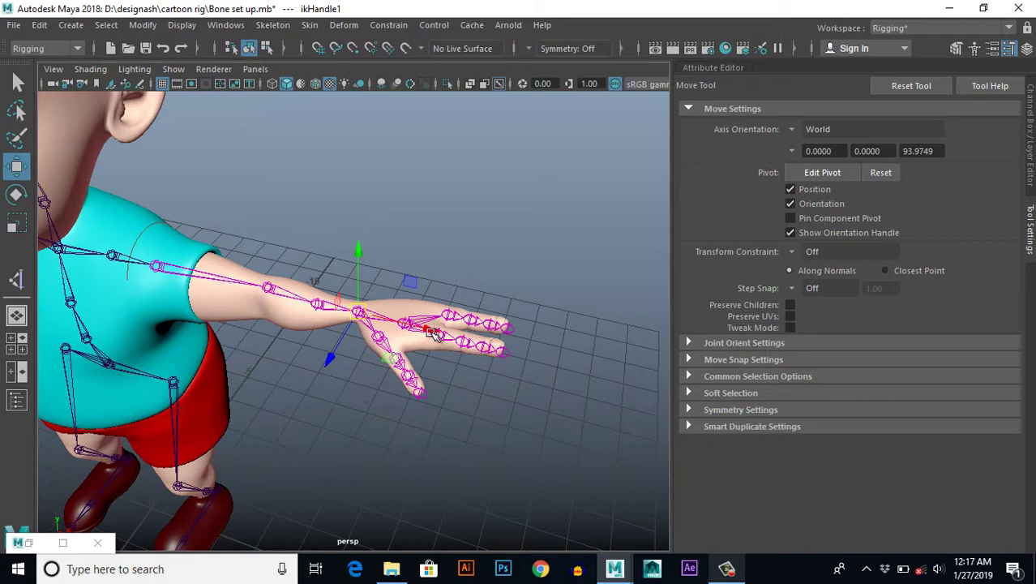
drag(433, 335, 397, 324)
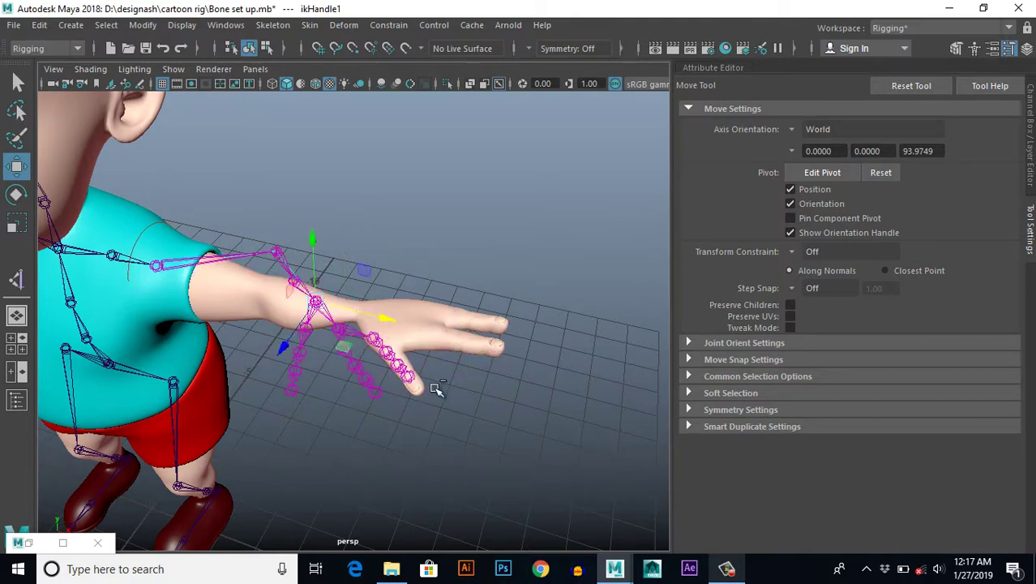
click(492, 268)
mouse_move(358, 368)
alt+mouse_down()
mouse_move(339, 384)
mouse_move(356, 370)
mouse_move(414, 371)
mouse_move(277, 363)
mouse_move(321, 336)
mouse_move(358, 347)
mouse_move(322, 352)
alt+mouse_up()
scroll(357, 370, up, 3)
scroll(320, 336, up, 2)
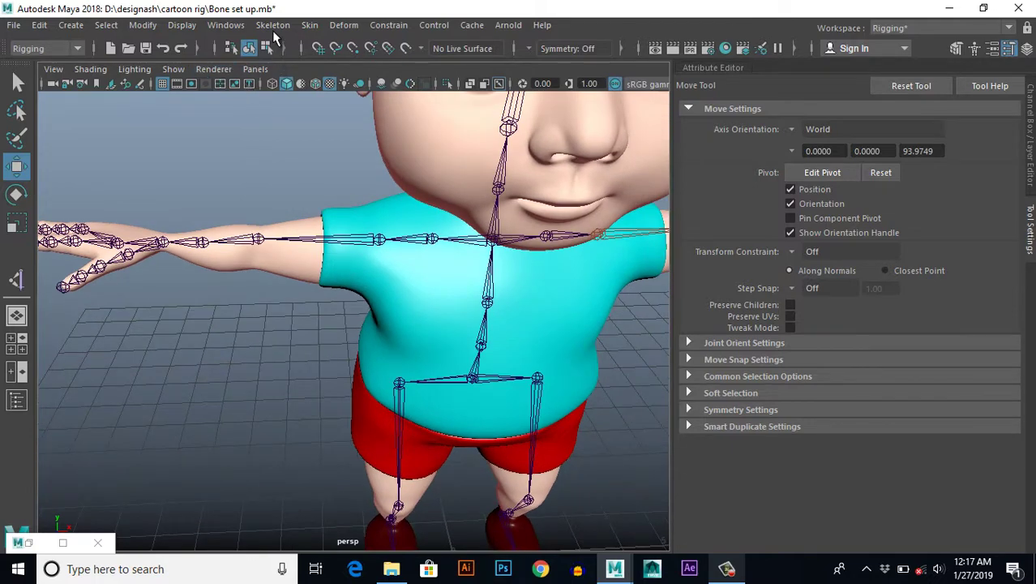
- Create ikHandle2 from R_shoulder to the right arm's end joint and switch to Move
click(271, 27)
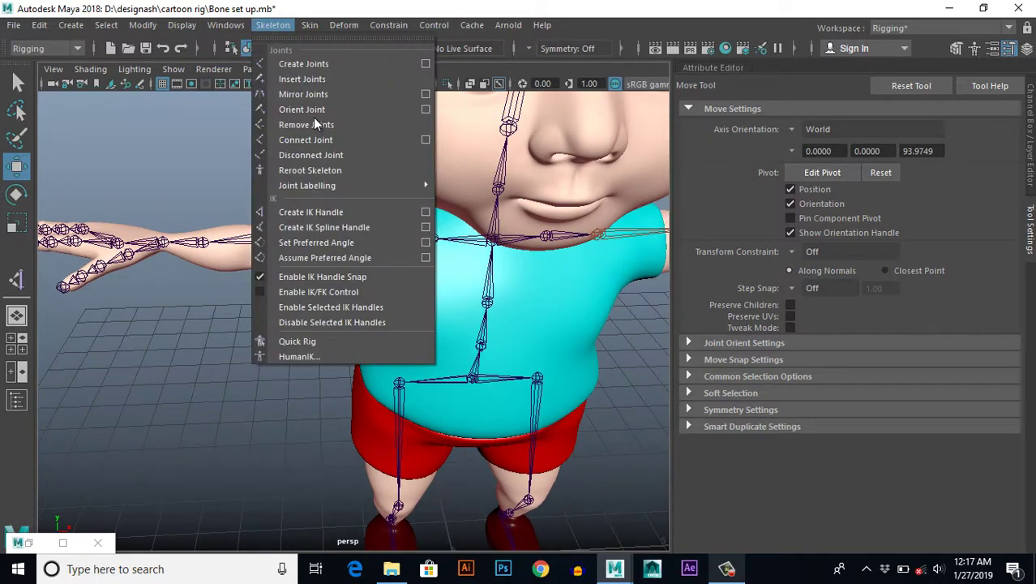
click(329, 214)
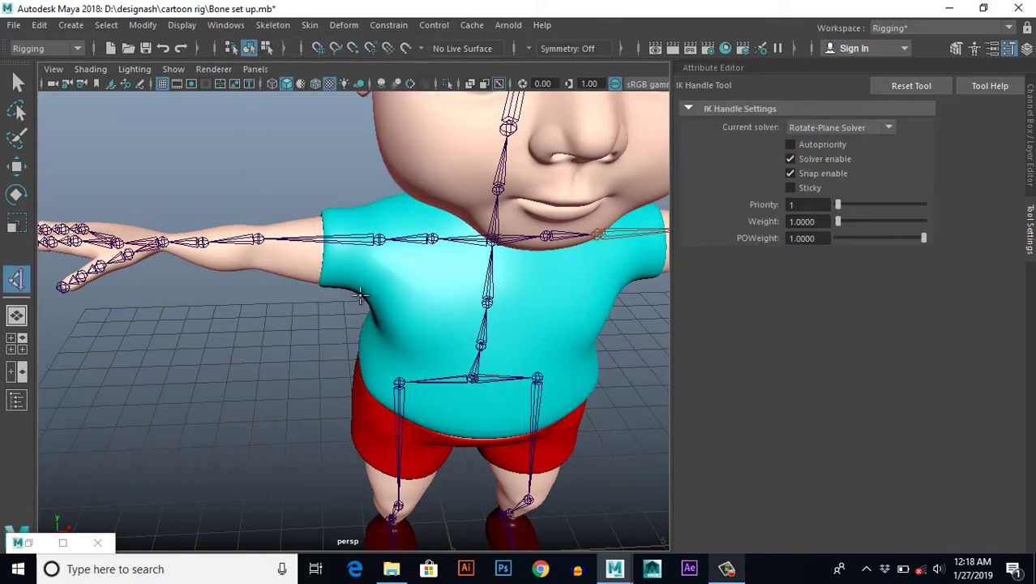
mouse_move(360, 295)
alt+mouse_down()
mouse_move(358, 317)
mouse_move(387, 324)
mouse_move(395, 339)
alt+mouse_up()
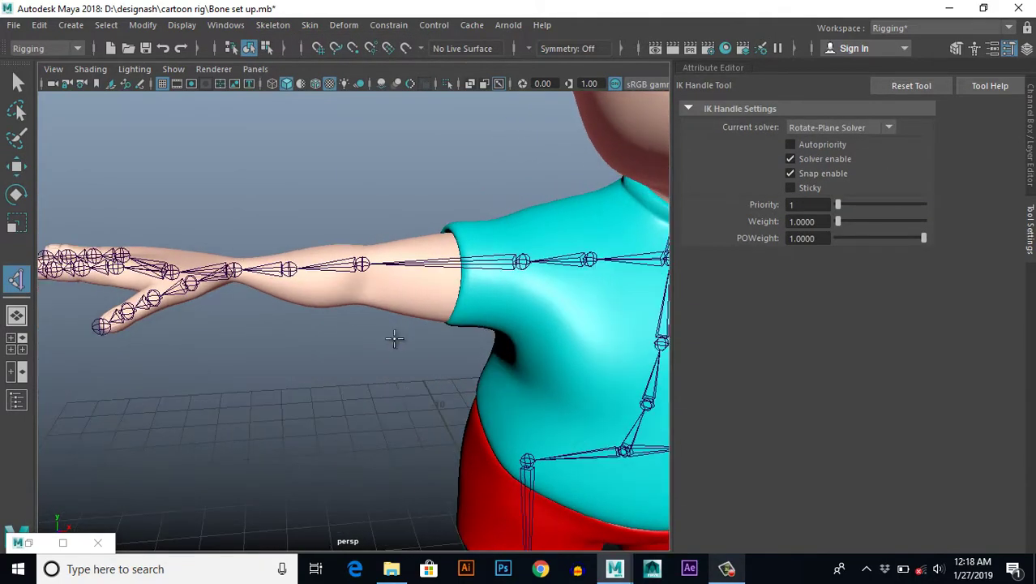
click(523, 261)
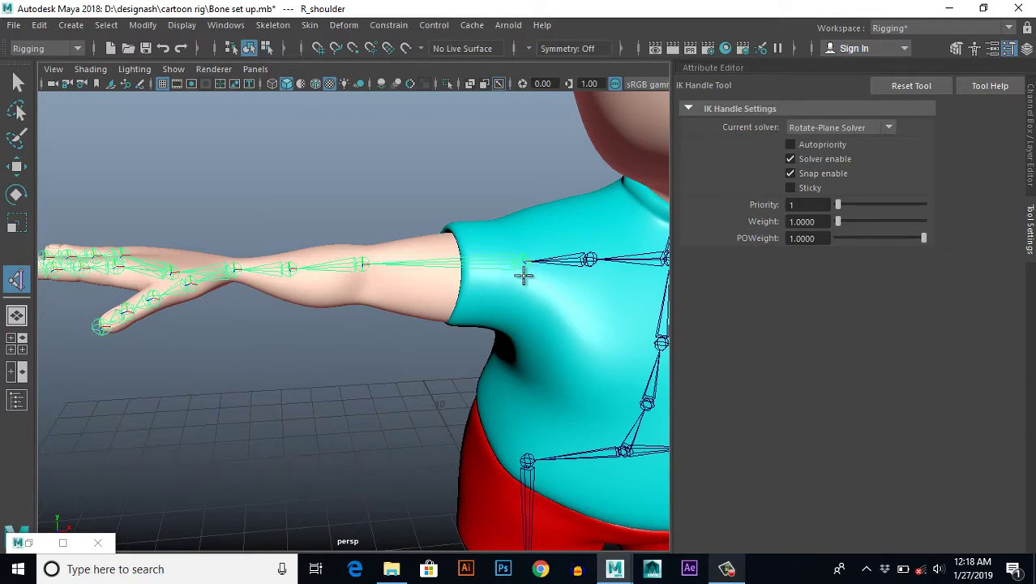
mouse_move(291, 310)
alt+mouse_down()
mouse_move(277, 346)
mouse_move(282, 307)
alt+mouse_up()
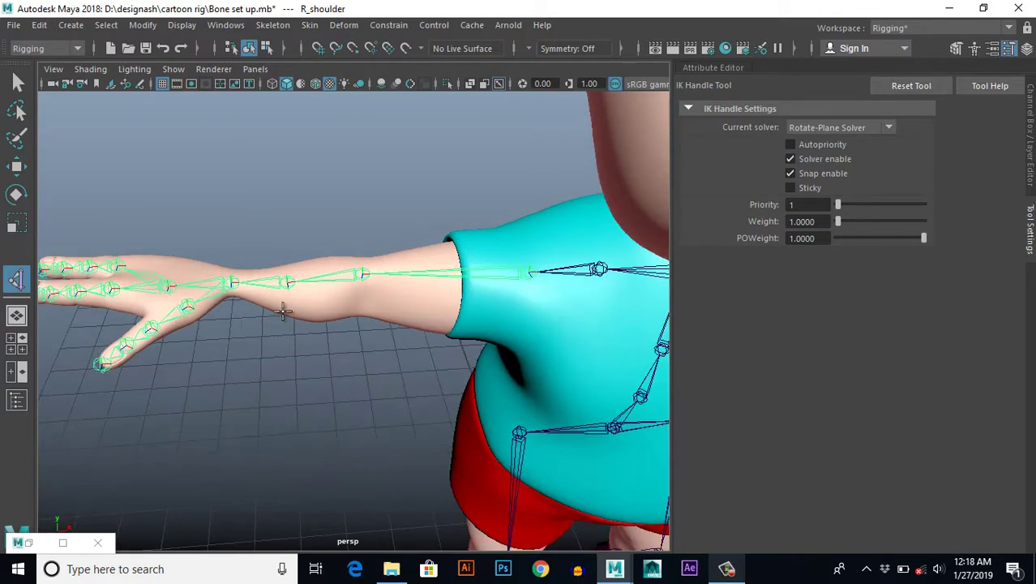
click(288, 282)
key(w)
mouse_move(308, 386)
alt+mouse_down()
mouse_move(287, 349)
mouse_move(298, 451)
alt+mouse_up()
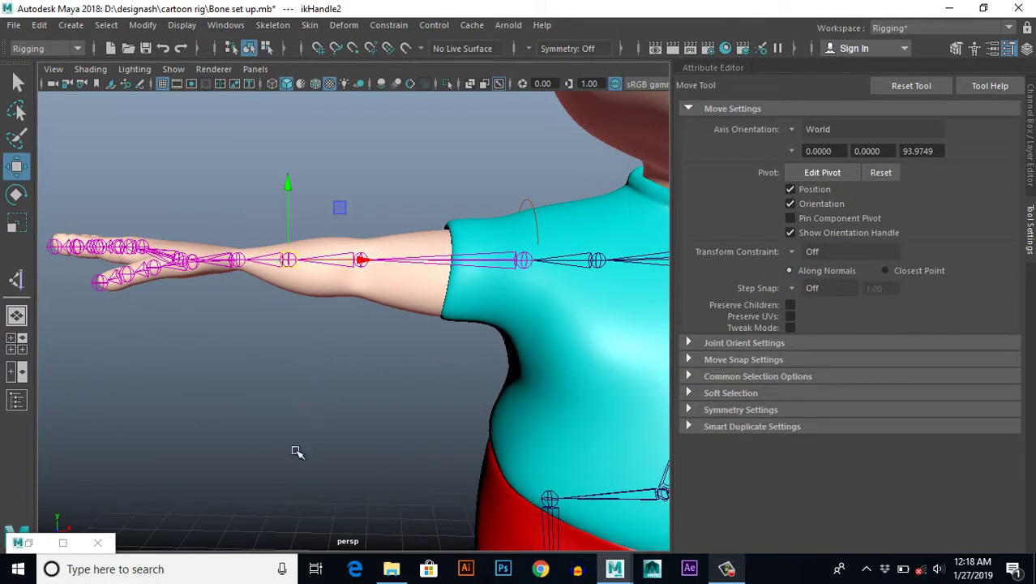
- Restore the Hypergraph, scroll down the right-arm chain and select effector2
click(29, 544)
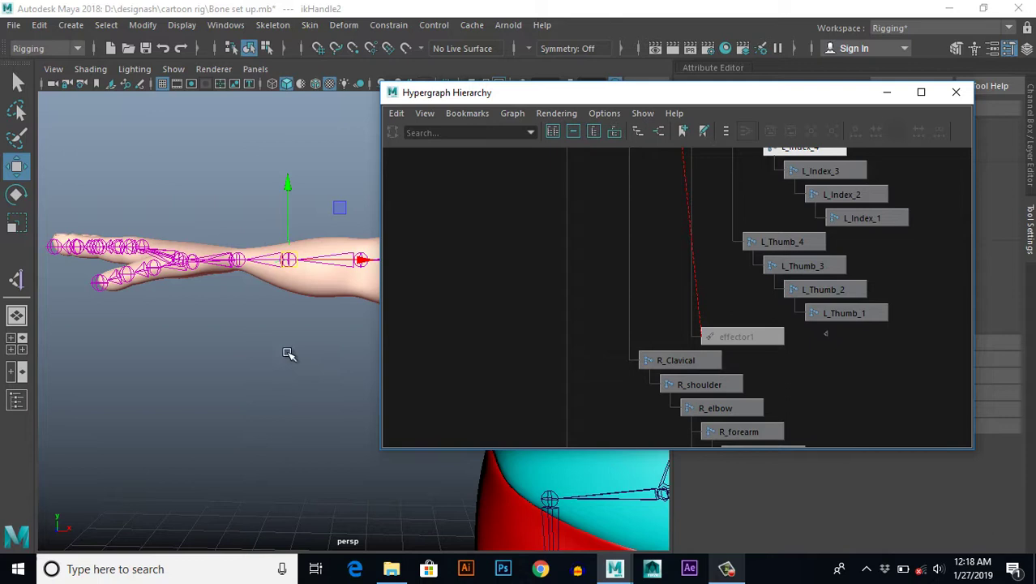
scroll(681, 340, down, 1)
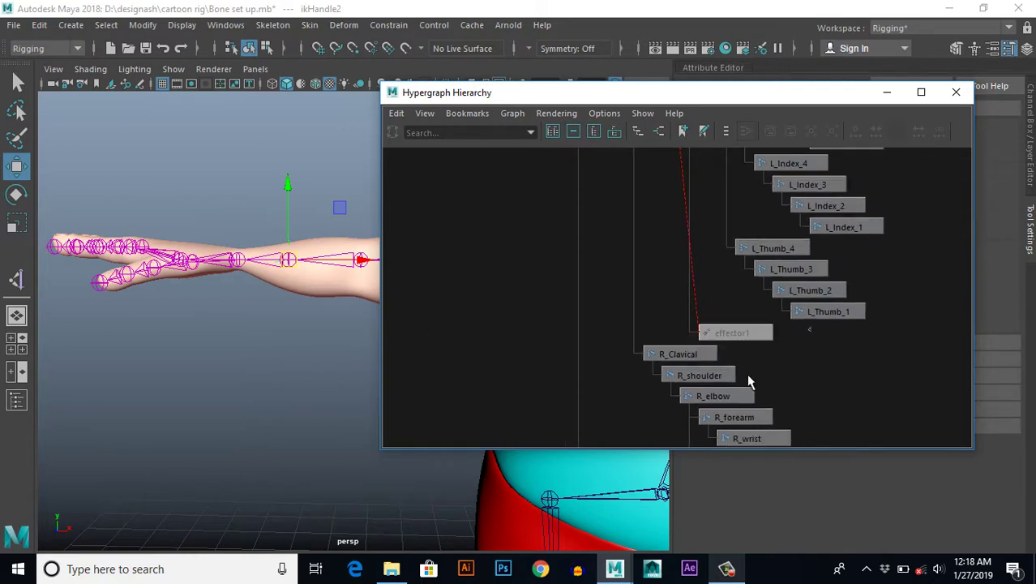
scroll(746, 373, down, 2)
scroll(754, 353, down, 2)
scroll(750, 352, down, 1)
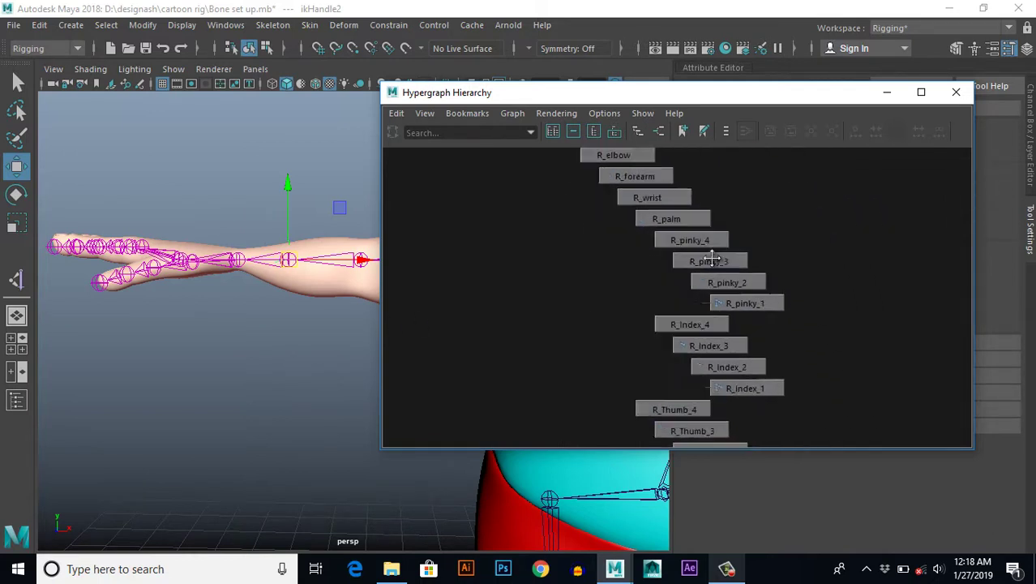
scroll(724, 352, down, 1)
scroll(717, 299, down, 2)
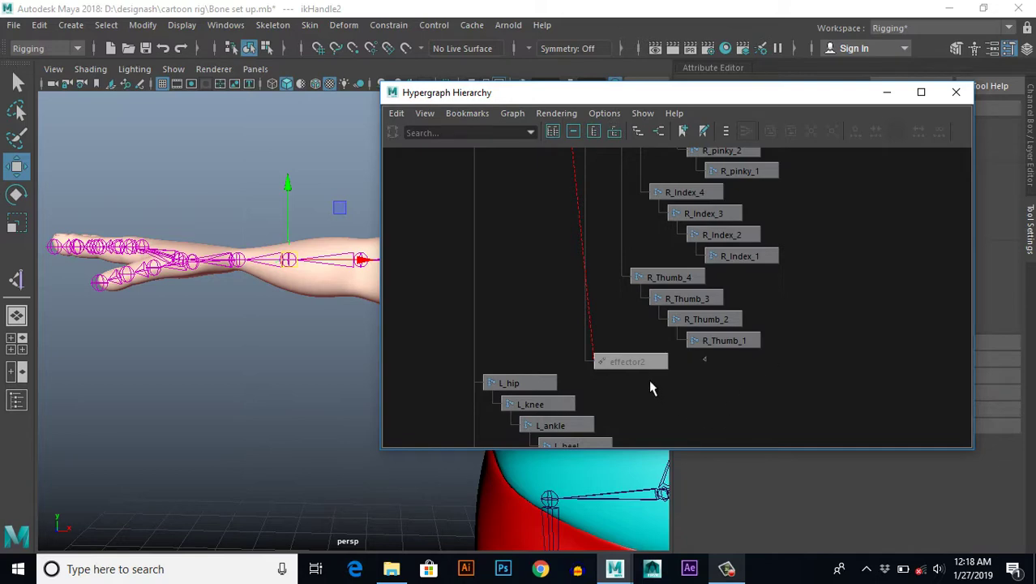
click(634, 361)
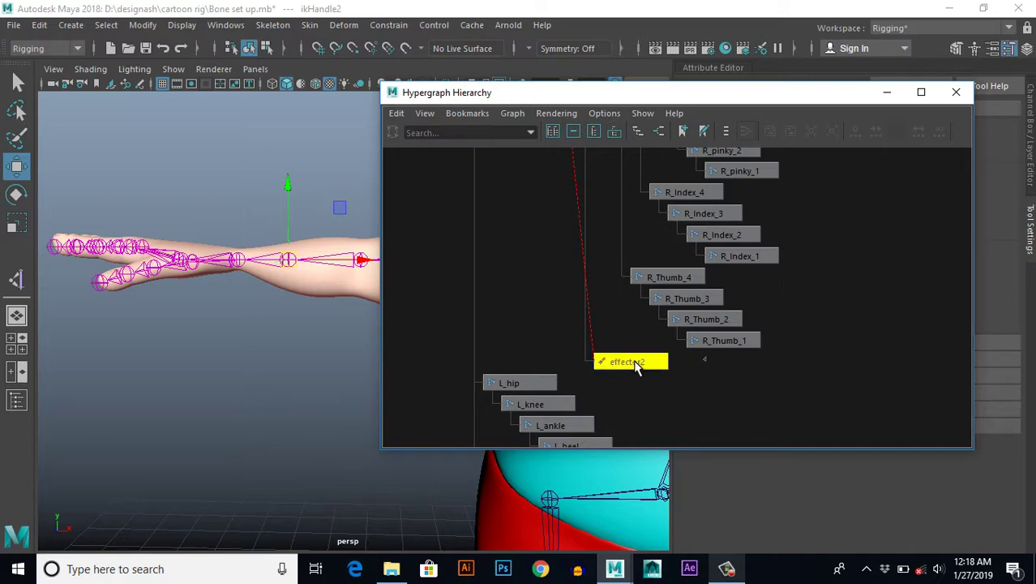
- Move effector2's pivot onto the right wrist joint with Insert, then zoom out to the whole character
click(888, 94)
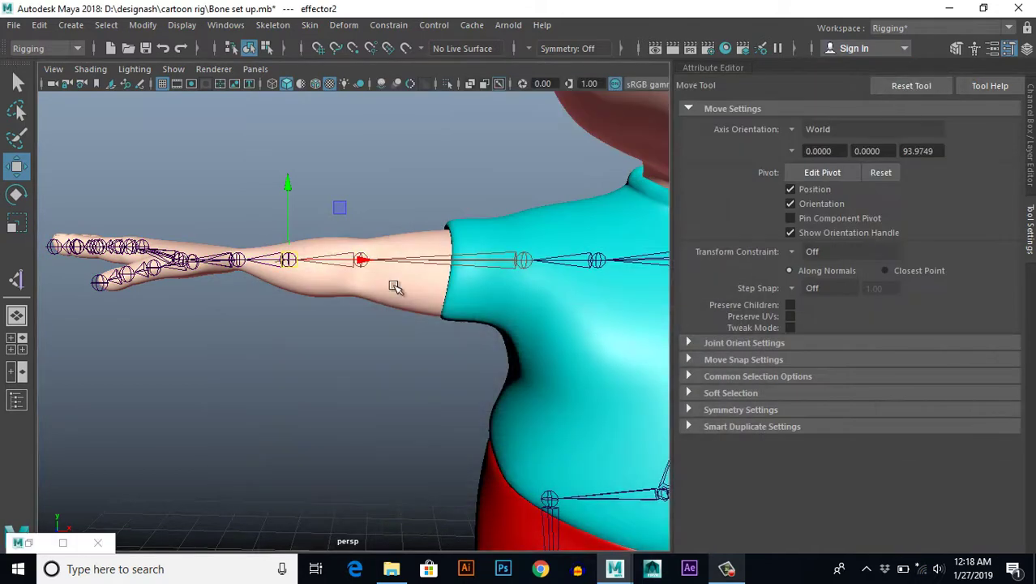
scroll(250, 334, up, 3)
scroll(341, 384, up, 2)
scroll(356, 398, down, 3)
scroll(397, 409, up, 3)
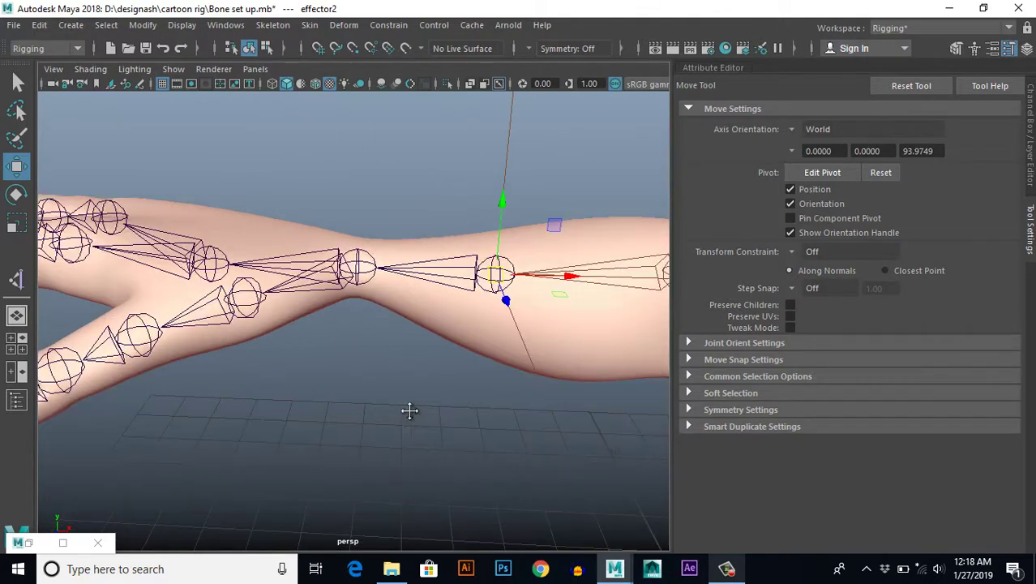
scroll(384, 419, down, 1)
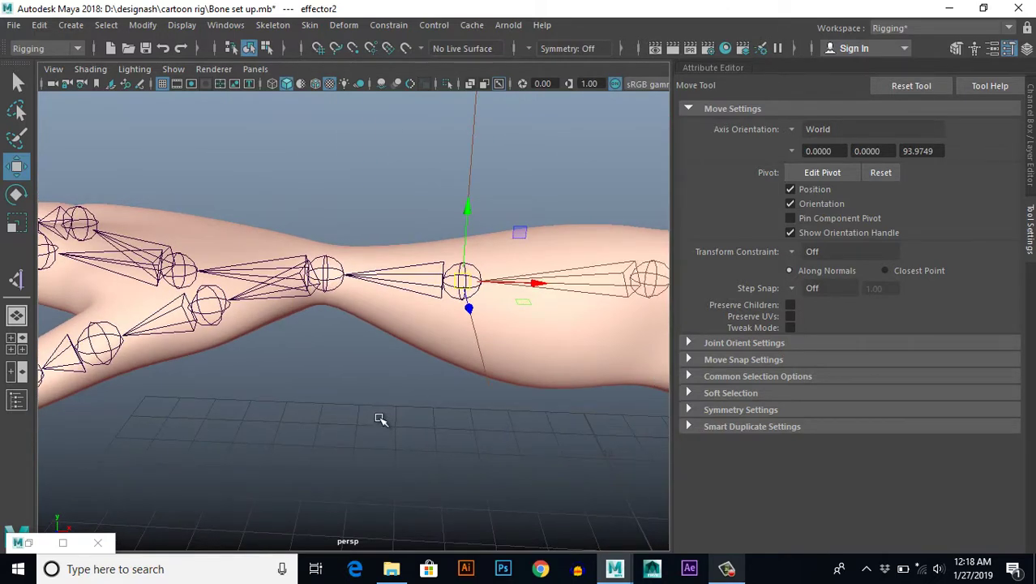
key(Insert)
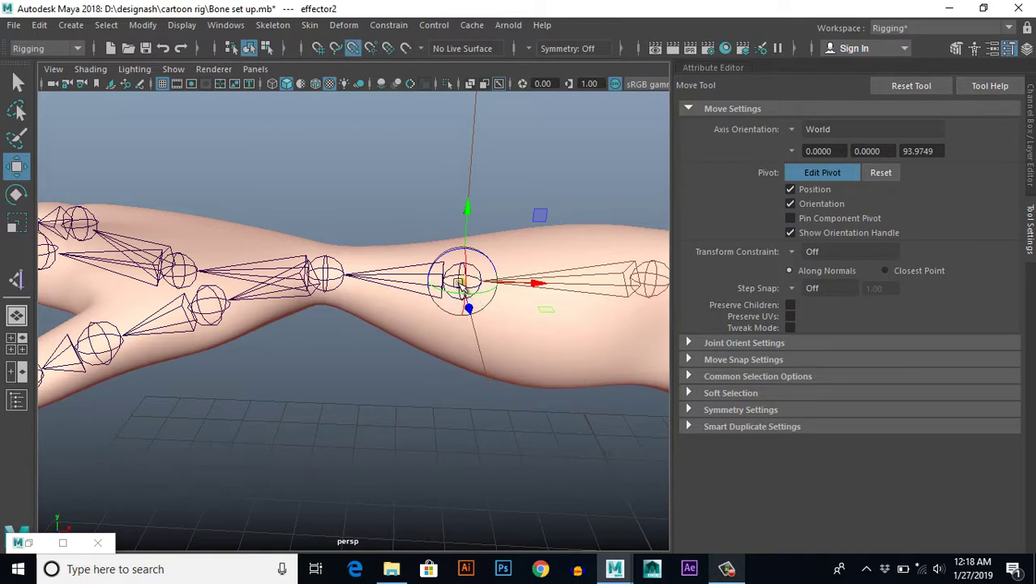
drag(457, 281, 331, 280)
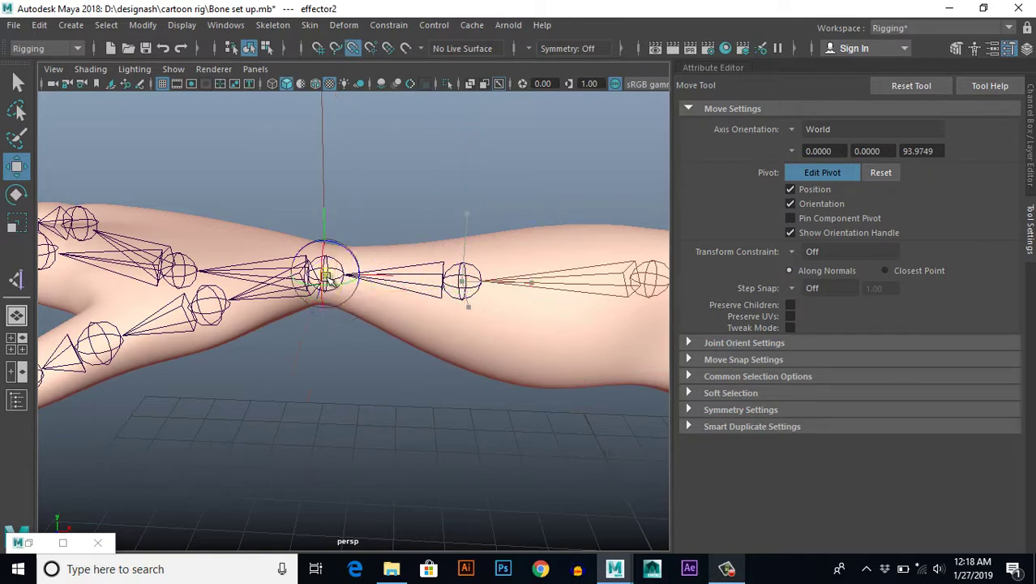
key(Insert)
mouse_move(398, 386)
alt+mouse_down()
mouse_move(382, 440)
mouse_move(438, 434)
mouse_move(272, 408)
alt+mouse_up()
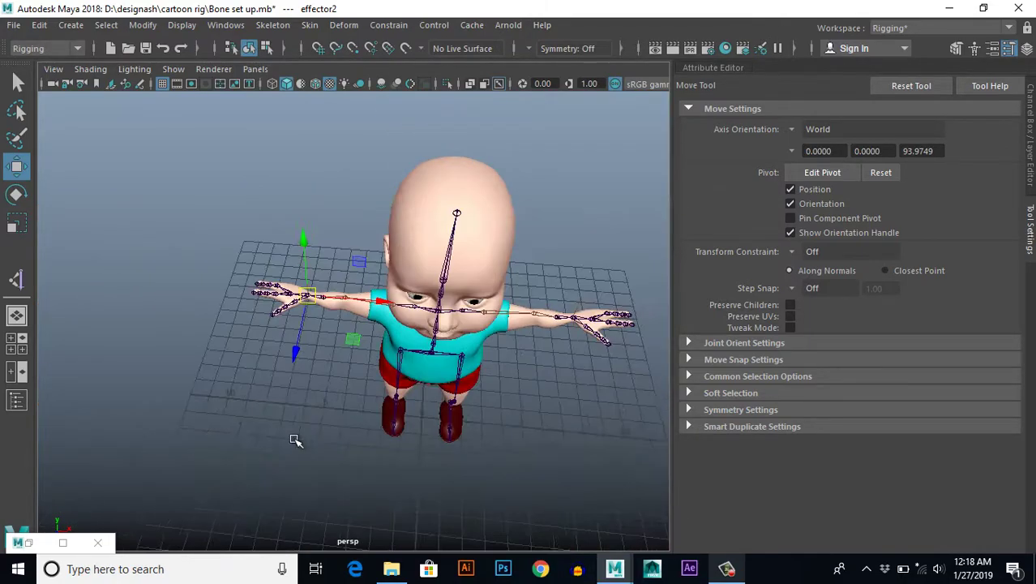
- Marquee-select ikHandle2 at the right wrist and drag it to test-bend the arm
alt+right_drag(295, 441, 338, 421)
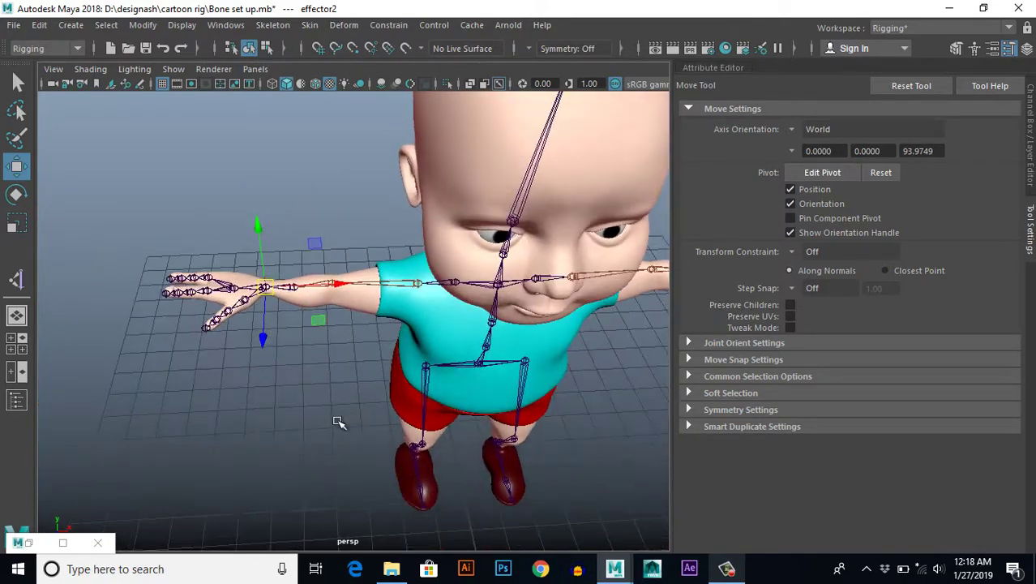
click(331, 393)
drag(259, 256, 288, 347)
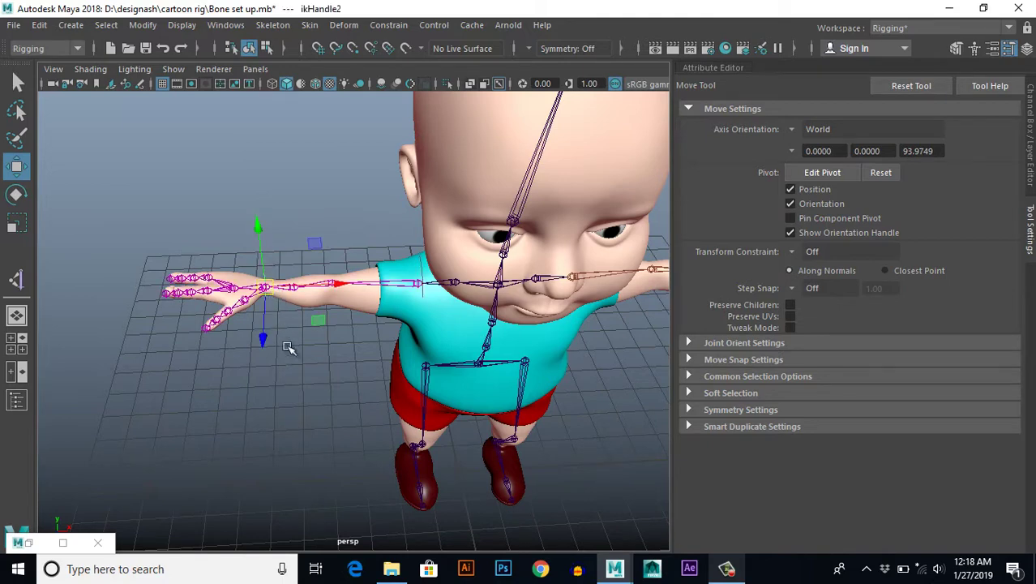
mouse_move(341, 286)
middle_down()
mouse_move(387, 290)
mouse_move(369, 291)
mouse_move(365, 327)
middle_up()
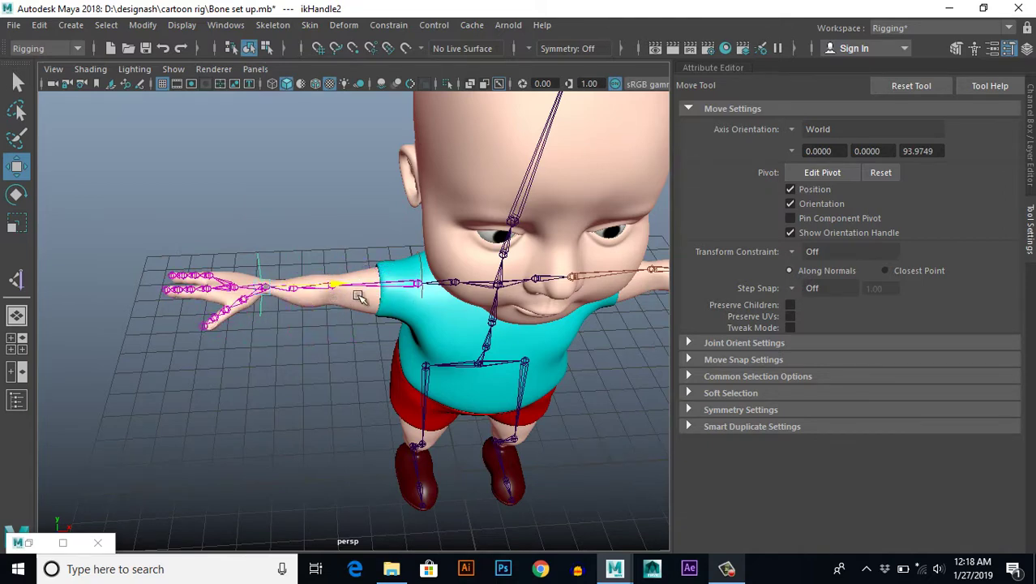
mouse_move(365, 327)
alt+mouse_down()
mouse_move(404, 438)
mouse_move(446, 389)
mouse_move(416, 431)
mouse_move(438, 412)
mouse_move(455, 357)
mouse_move(479, 381)
alt+mouse_up()
- Zoom in and tilt the view onto the boy's legs, then open the Skeleton menu
scroll(405, 410, up, 2)
scroll(466, 349, up, 2)
scroll(472, 347, up, 1)
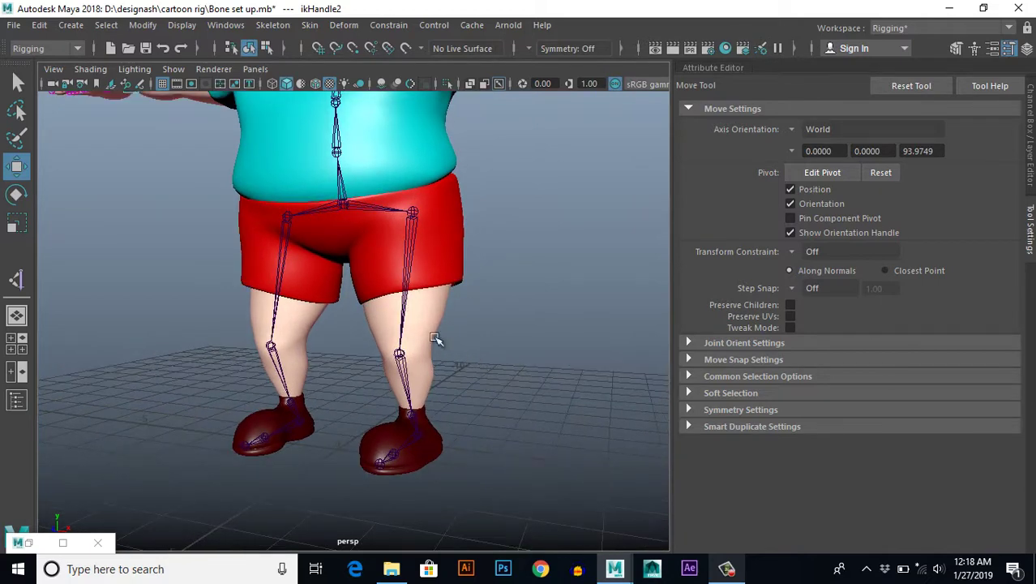
alt+drag(486, 328, 473, 357)
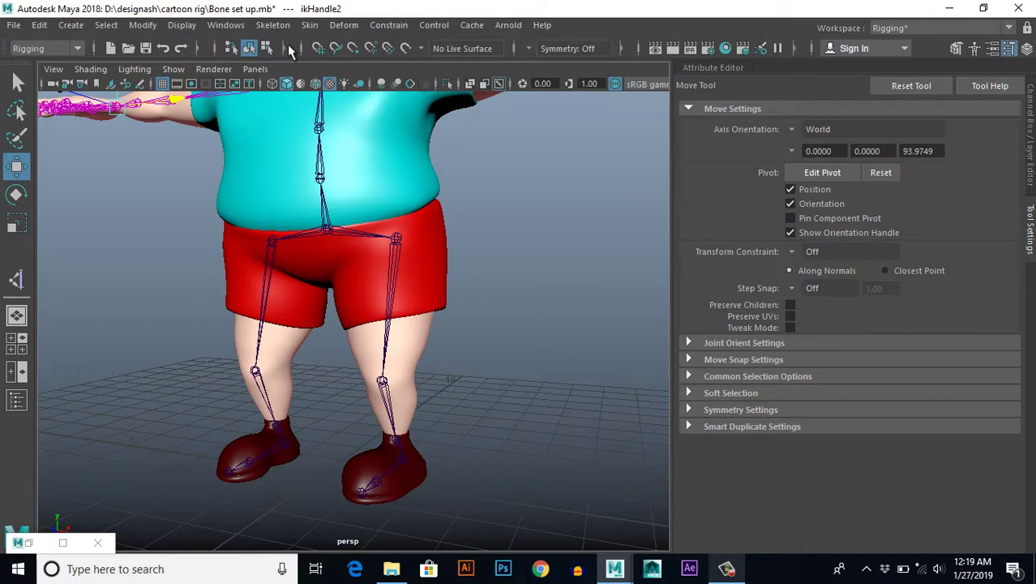
click(276, 27)
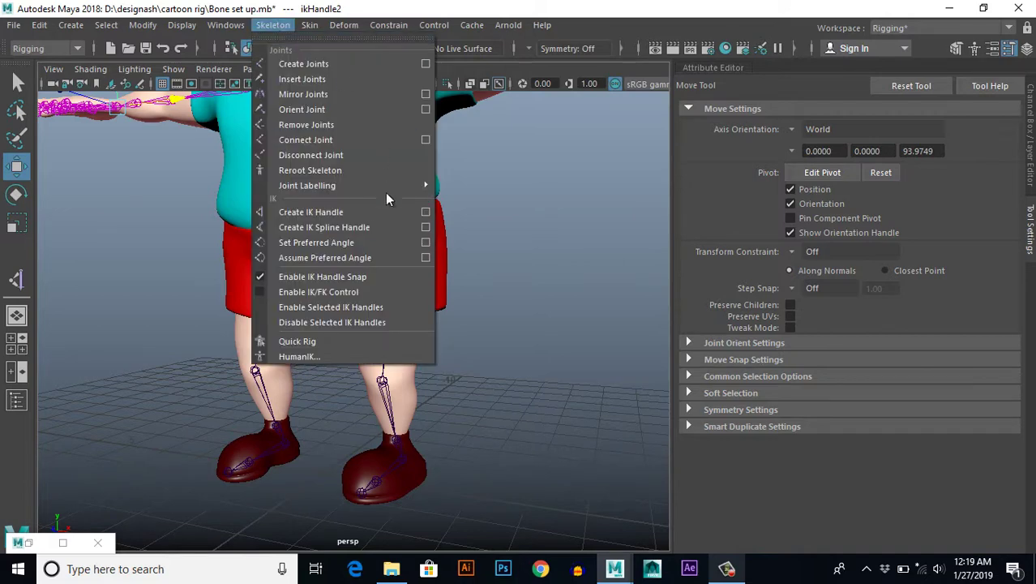
- Start Create IK Handle with Sticky enabled, and orbit to frame the legs
click(424, 211)
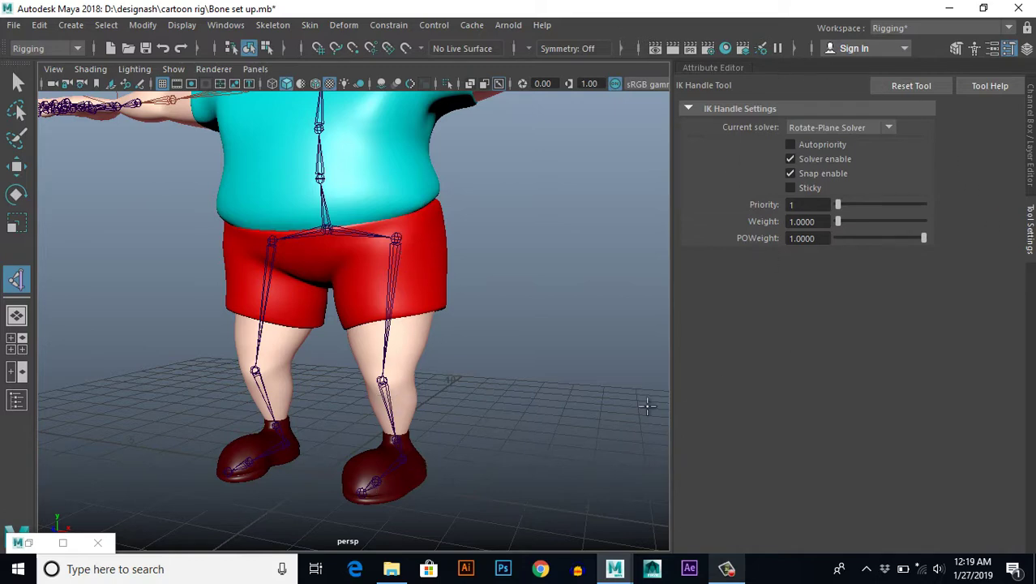
click(791, 189)
scroll(489, 394, down, 3)
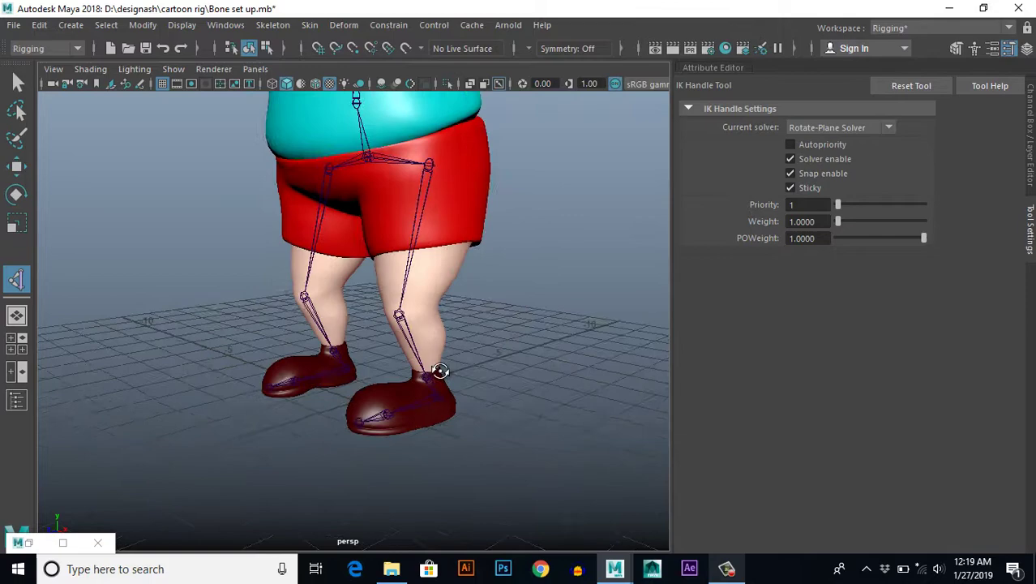
mouse_move(479, 373)
alt+mouse_down()
mouse_move(503, 371)
mouse_move(492, 348)
mouse_move(478, 346)
alt+mouse_up()
scroll(502, 371, up, 2)
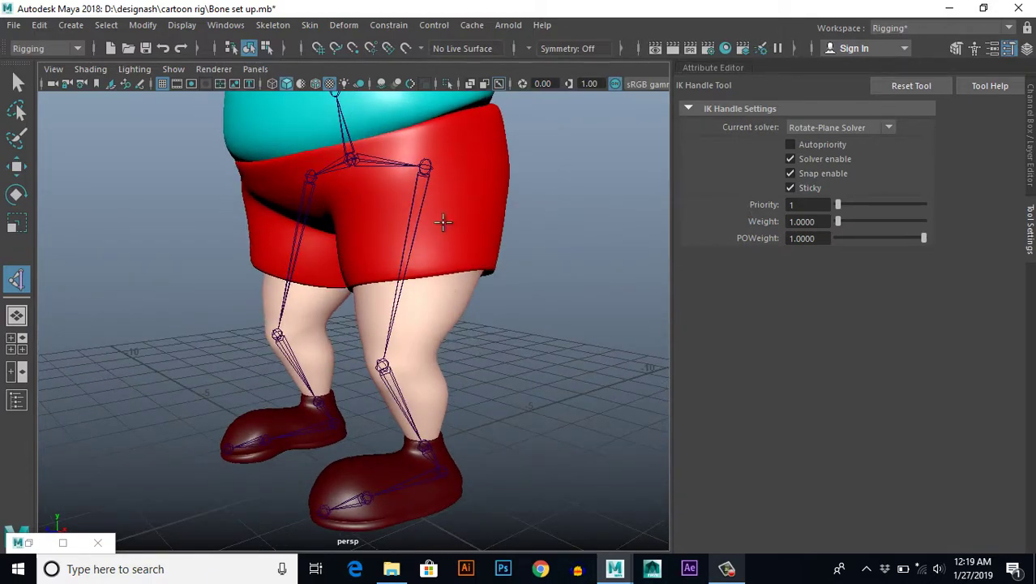
alt+drag(482, 257, 522, 277)
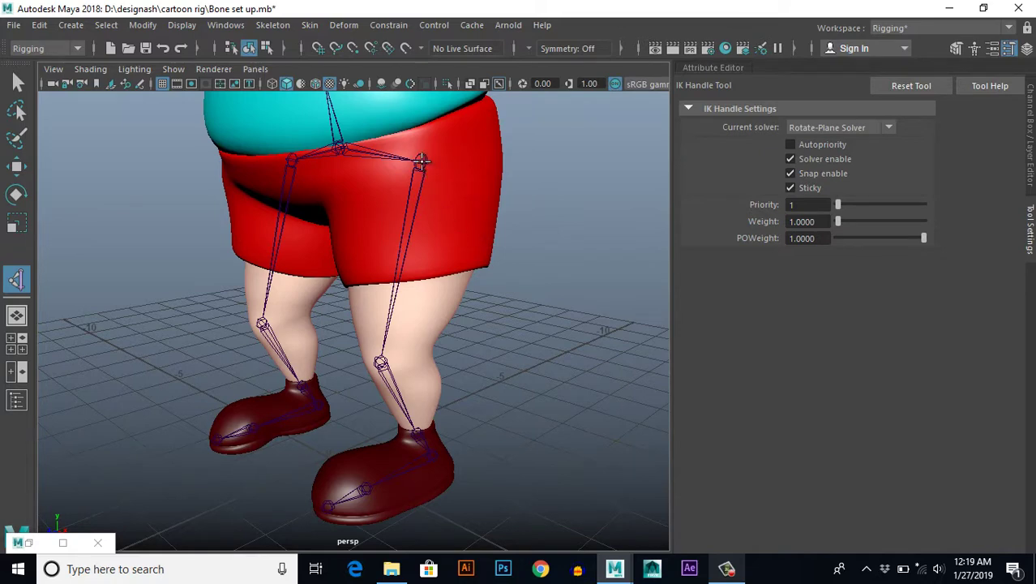
- Create the left leg IK handle from L_hip to the ankle
click(421, 160)
mouse_move(541, 368)
alt+mouse_down()
mouse_move(527, 342)
mouse_move(494, 330)
alt+mouse_up()
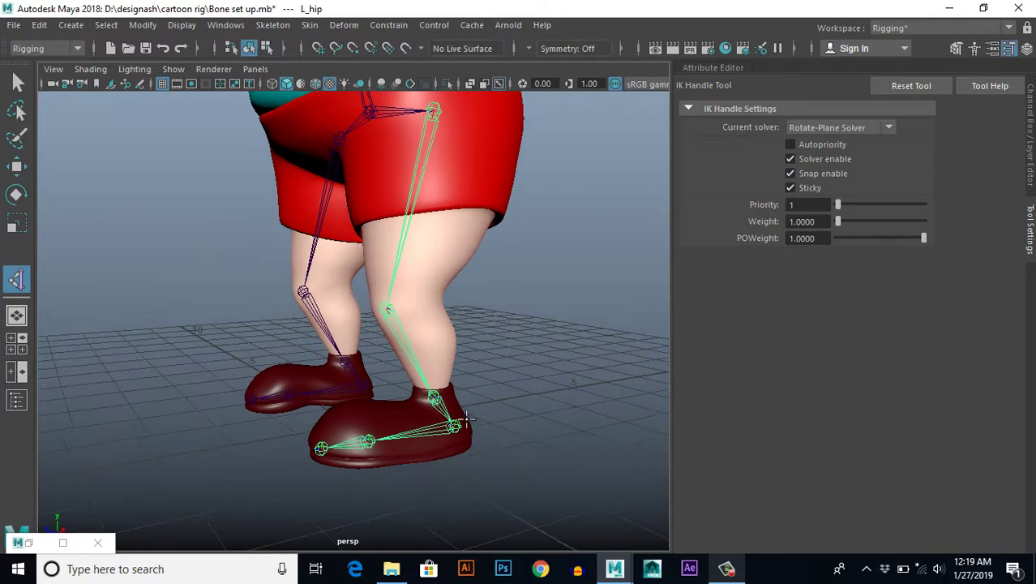
click(435, 398)
key(w)
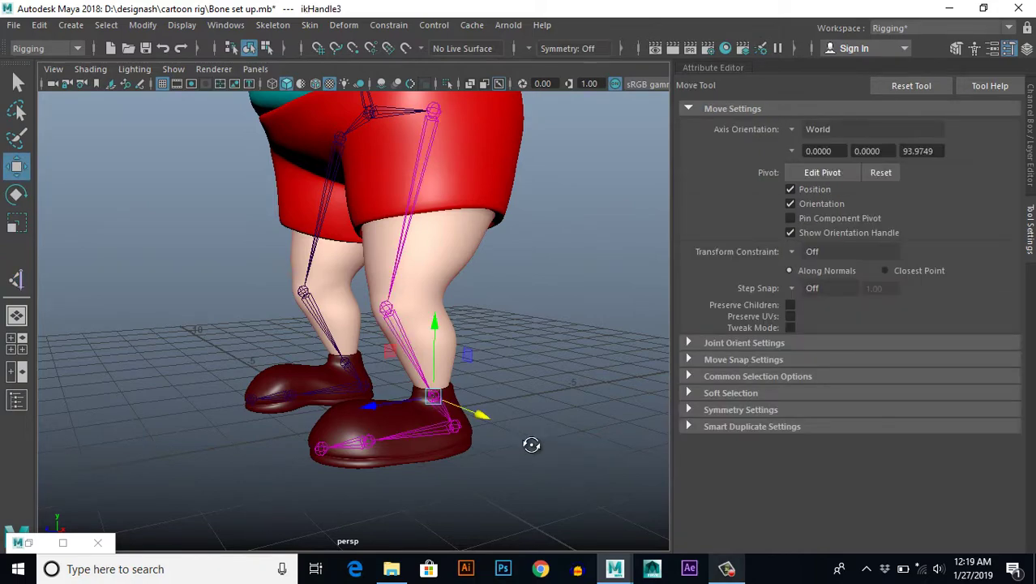
mouse_move(531, 444)
alt+mouse_down()
mouse_move(581, 447)
mouse_move(529, 441)
mouse_move(545, 446)
alt+mouse_up()
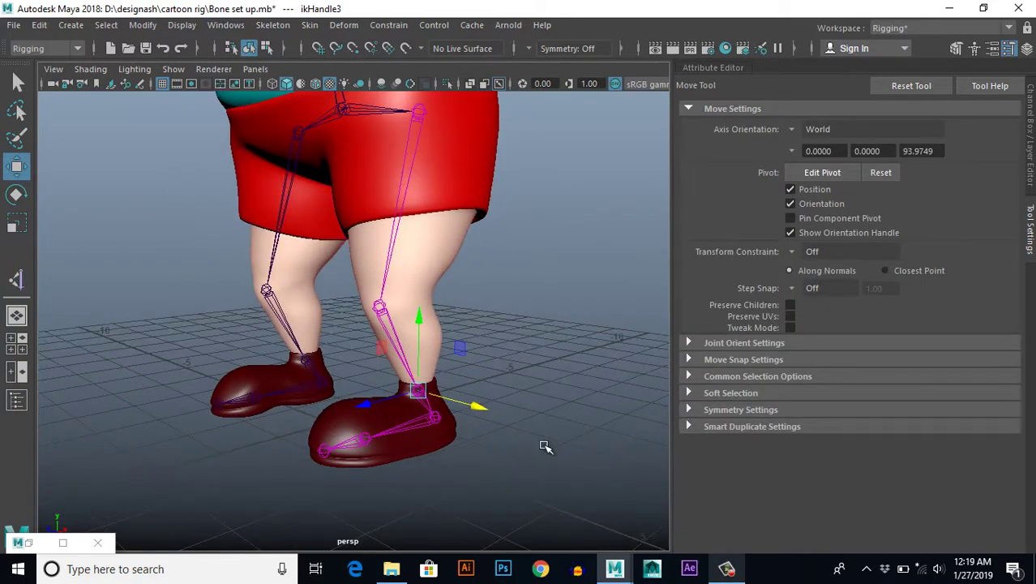
- Add a left foot IK handle from L_ankle to the ball joint
key(y)
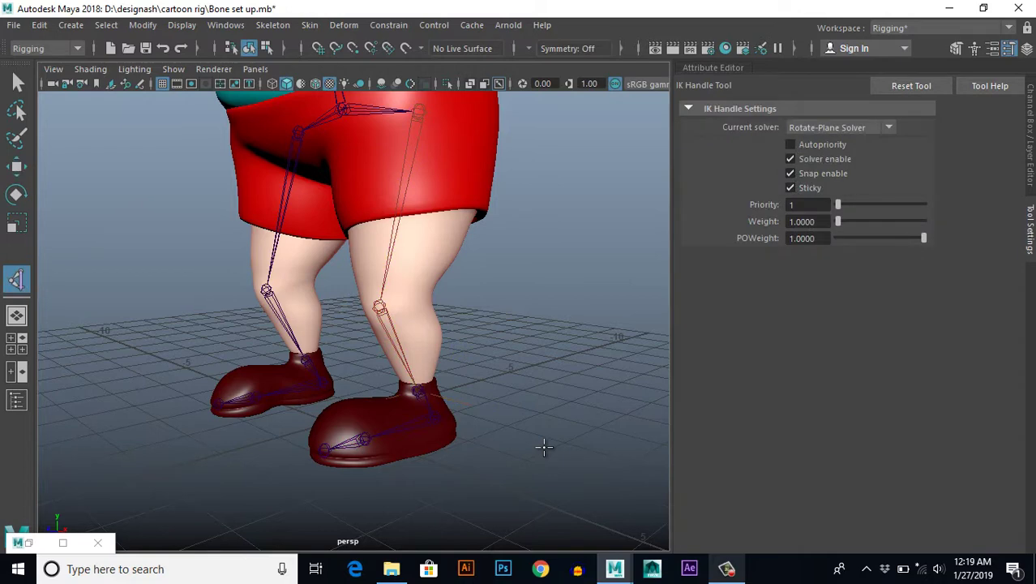
alt+right_drag(531, 398, 545, 423)
alt+middle_drag(546, 423, 544, 250)
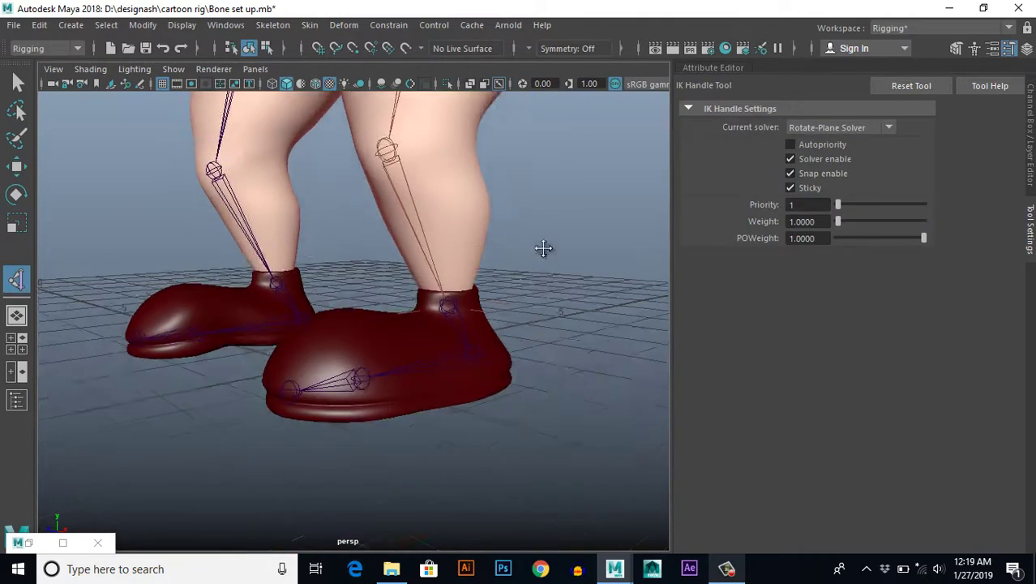
alt+right_drag(544, 250, 532, 377)
alt+drag(532, 377, 462, 381)
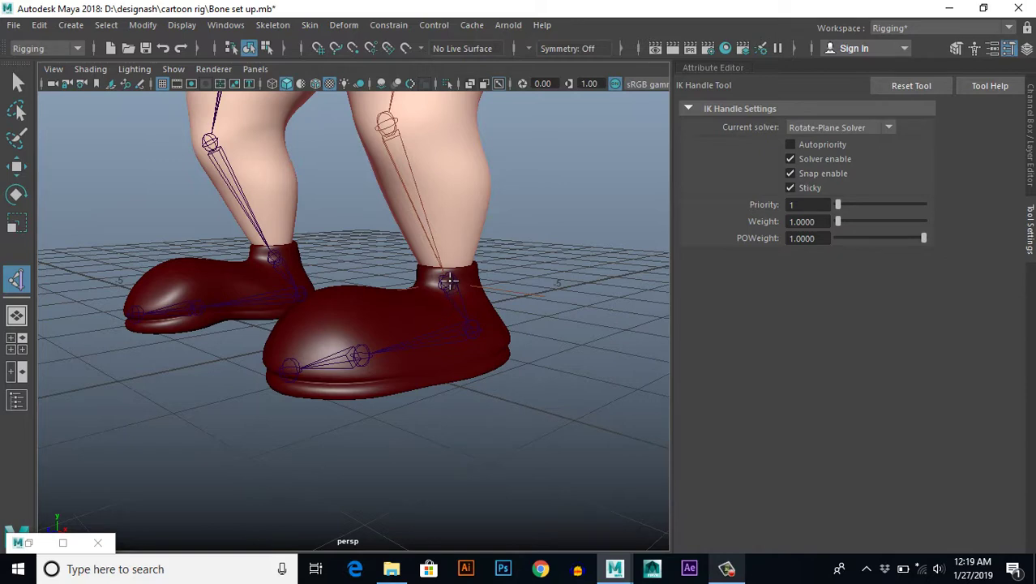
click(448, 280)
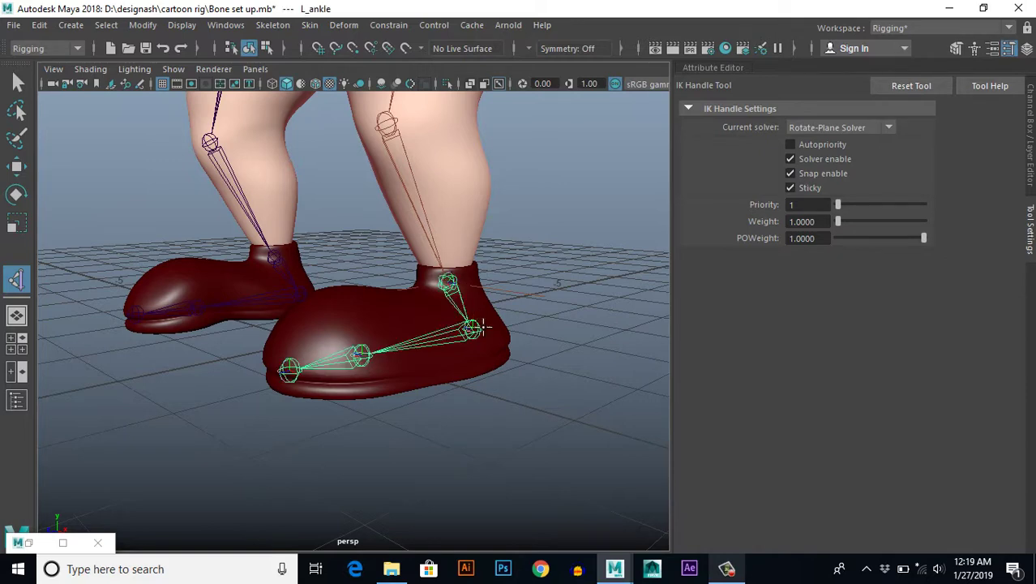
click(362, 356)
key(w)
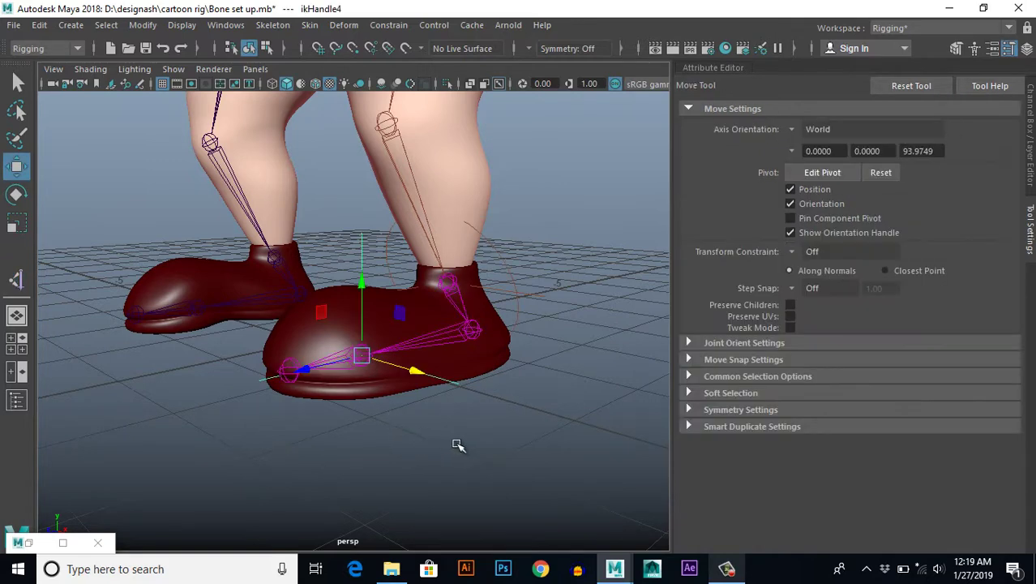
mouse_move(456, 444)
alt+mouse_down()
mouse_move(420, 457)
mouse_move(459, 463)
alt+mouse_up()
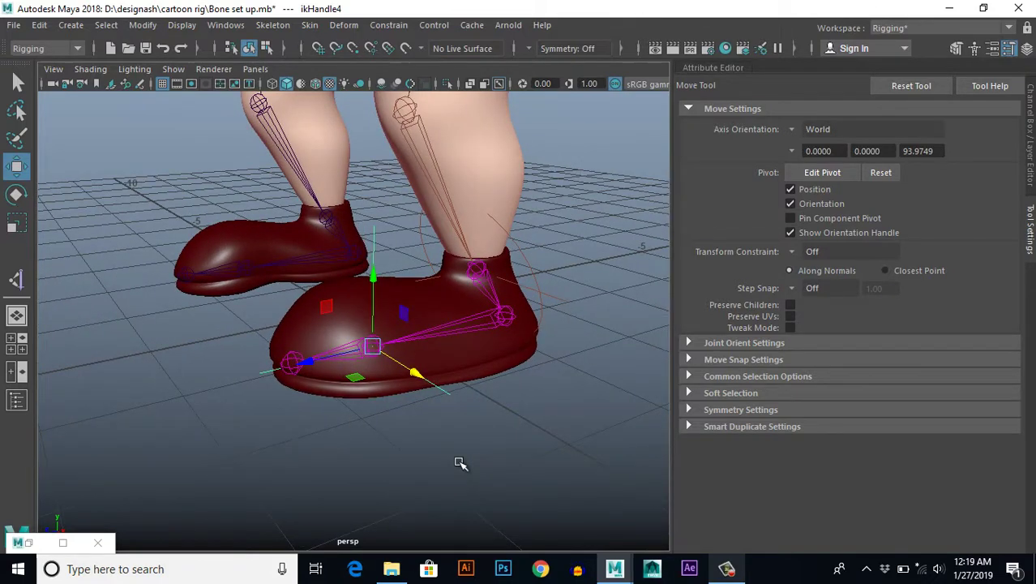
- Add a left toe IK handle from the ball joint to the toe
key(y)
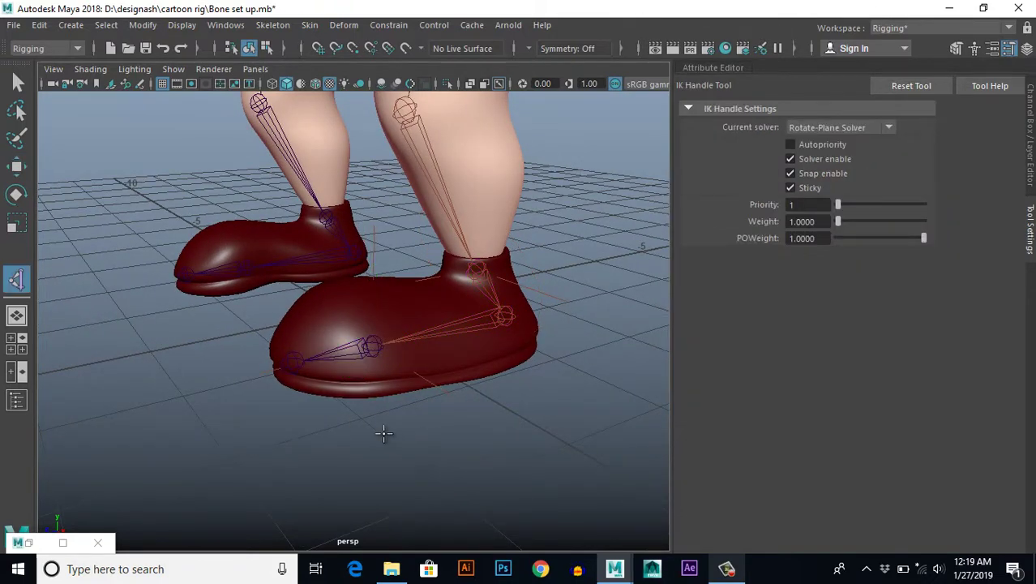
mouse_move(384, 436)
alt+mouse_down()
mouse_move(428, 454)
mouse_move(432, 441)
alt+mouse_up()
click(416, 341)
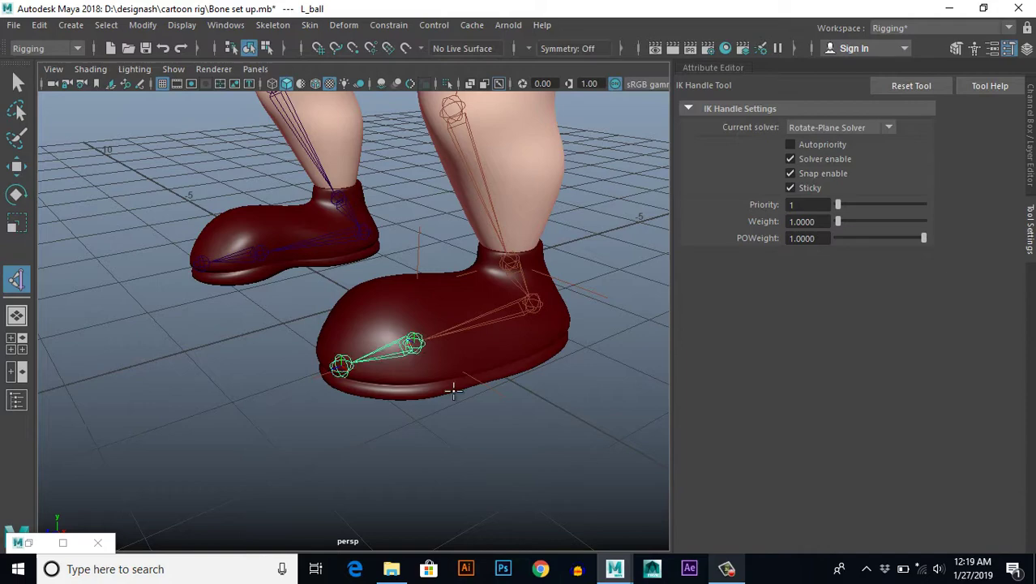
click(344, 369)
key(w)
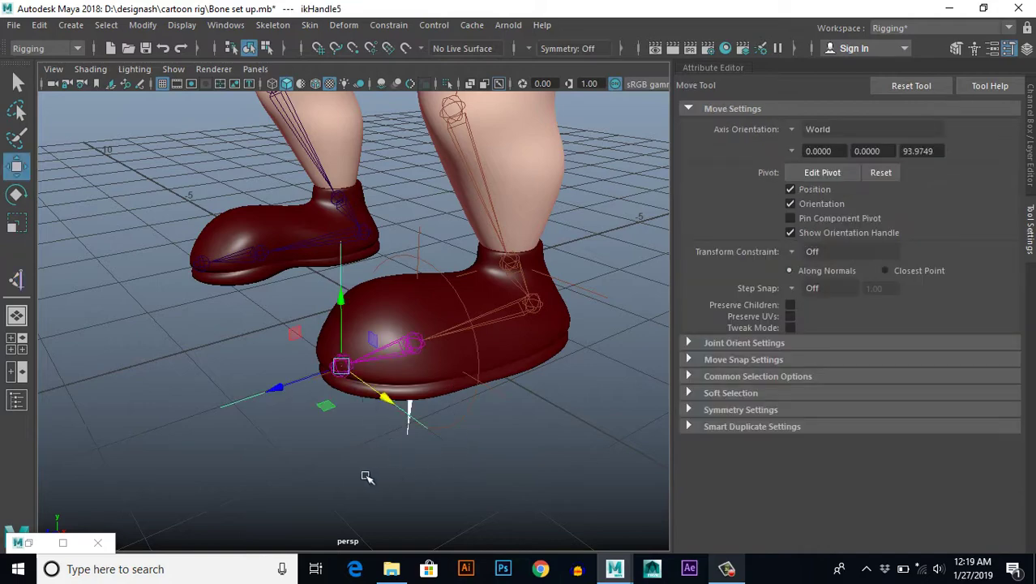
mouse_move(366, 475)
alt+mouse_down()
mouse_move(474, 457)
mouse_move(478, 471)
mouse_move(423, 475)
mouse_move(447, 514)
alt+mouse_up()
- Create the right leg IK handle from R_hip to the right ankle
alt+right_drag(447, 514, 291, 371)
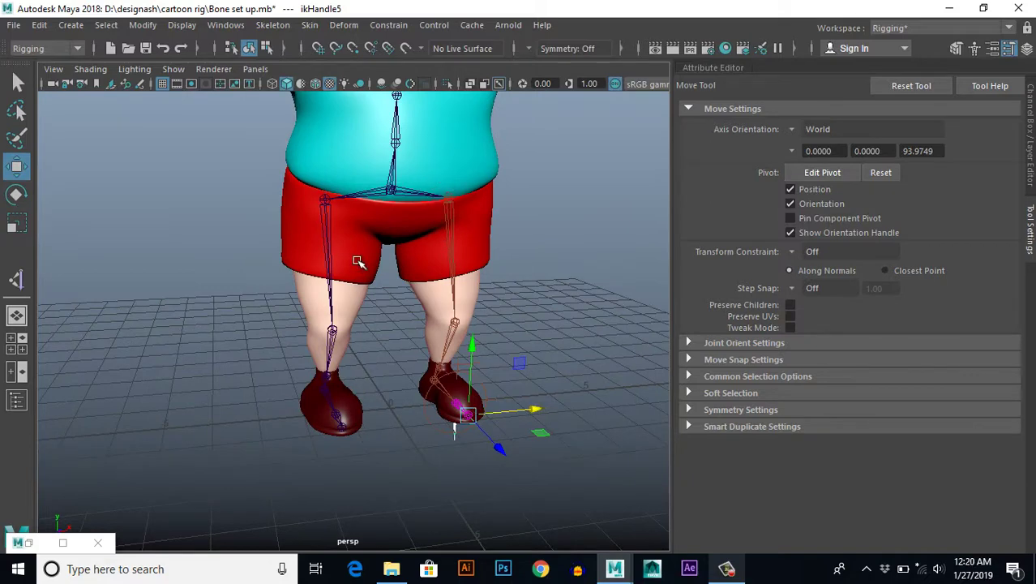
alt+drag(313, 412, 230, 327)
alt+right_drag(229, 327, 240, 369)
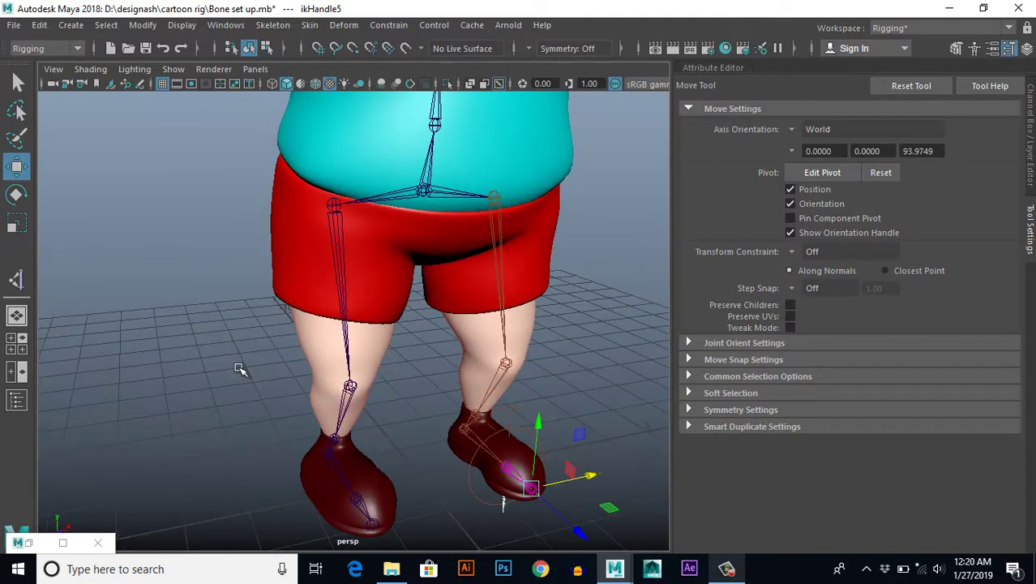
key(y)
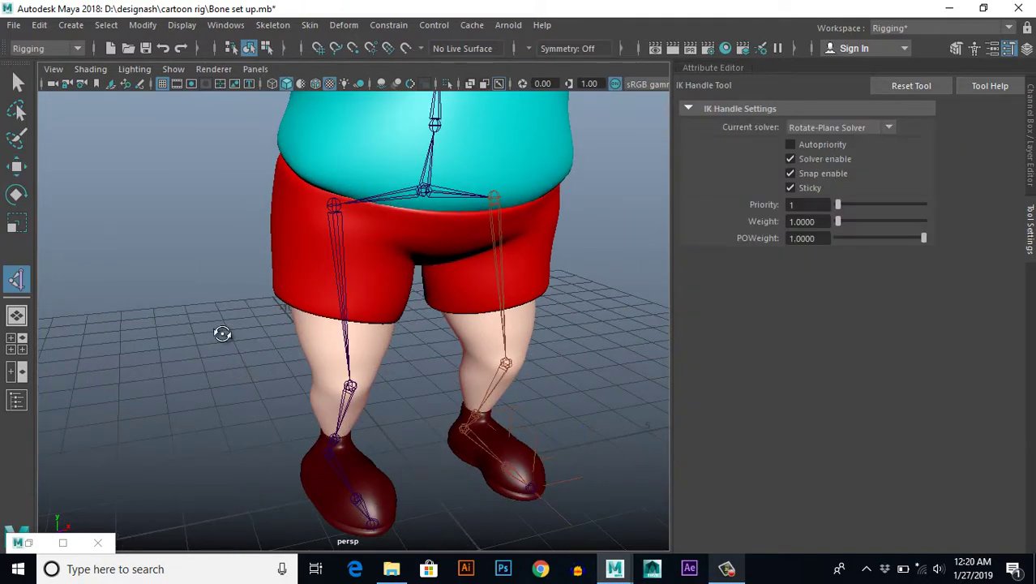
mouse_move(225, 331)
alt+mouse_down()
mouse_move(216, 327)
mouse_move(231, 319)
mouse_move(227, 331)
mouse_move(207, 269)
alt+mouse_up()
scroll(207, 269, up, 2)
scroll(221, 308, down, 5)
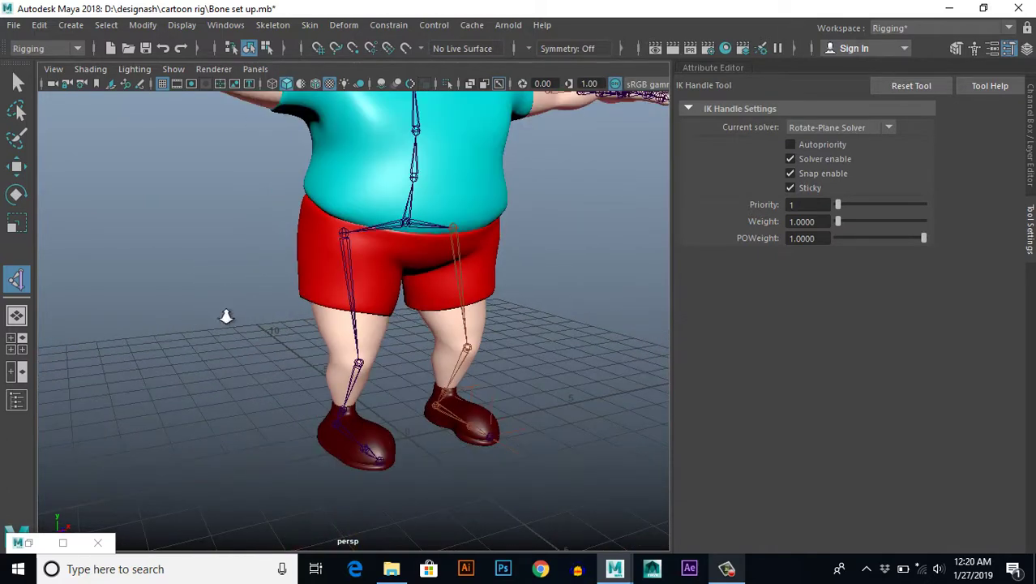
scroll(227, 317, up, 3)
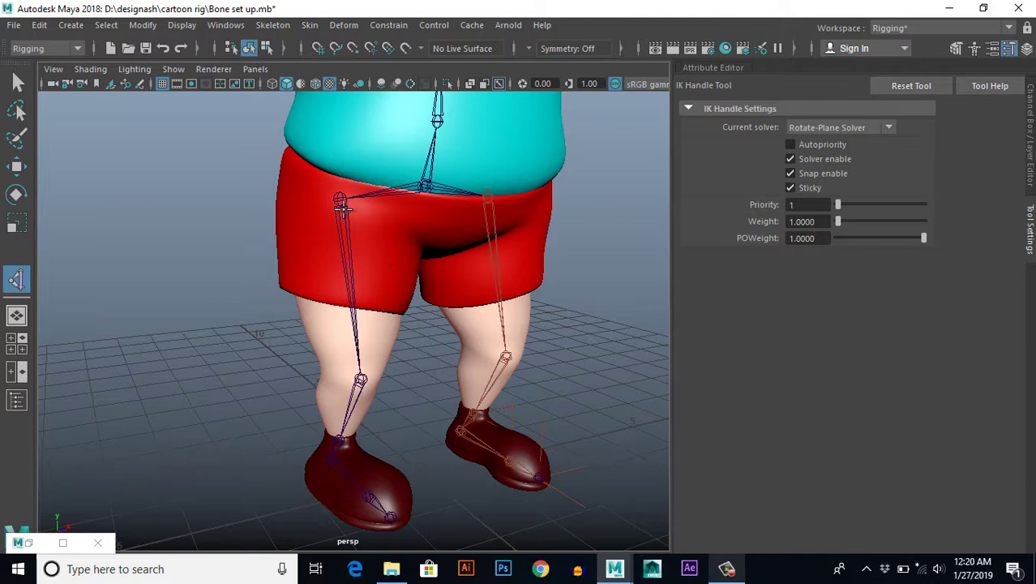
click(341, 201)
alt+drag(344, 211, 339, 390)
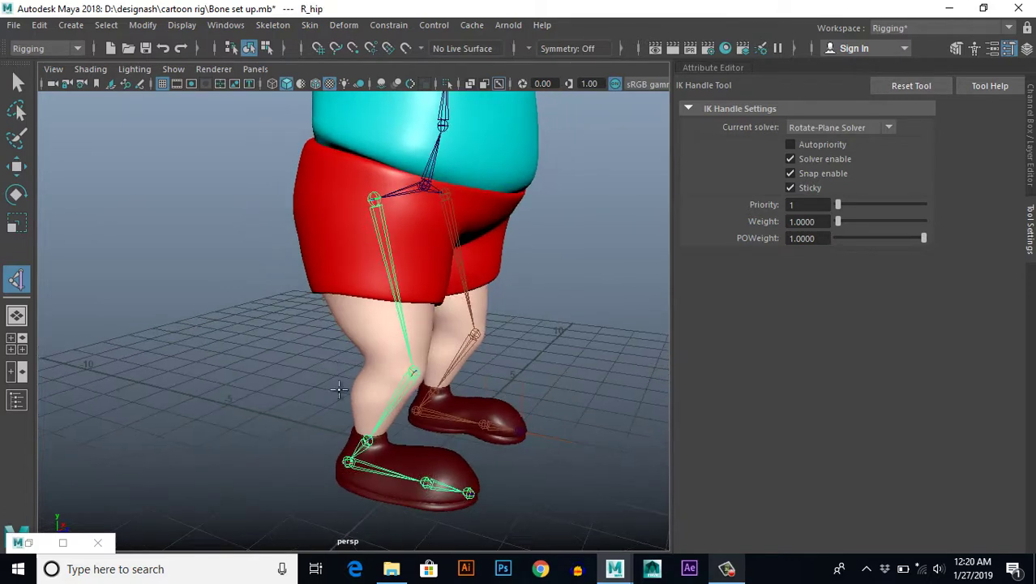
click(368, 442)
key(w)
- Add a right foot IK handle from R_ankle to the ball joint
scroll(429, 454, up, 1)
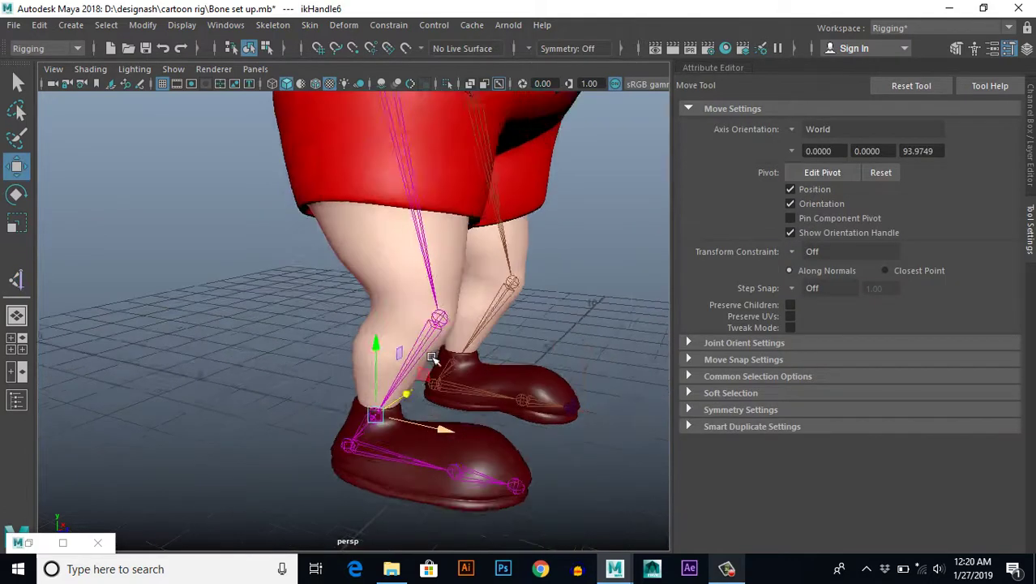
scroll(430, 430, up, 1)
scroll(433, 381, up, 1)
key(y)
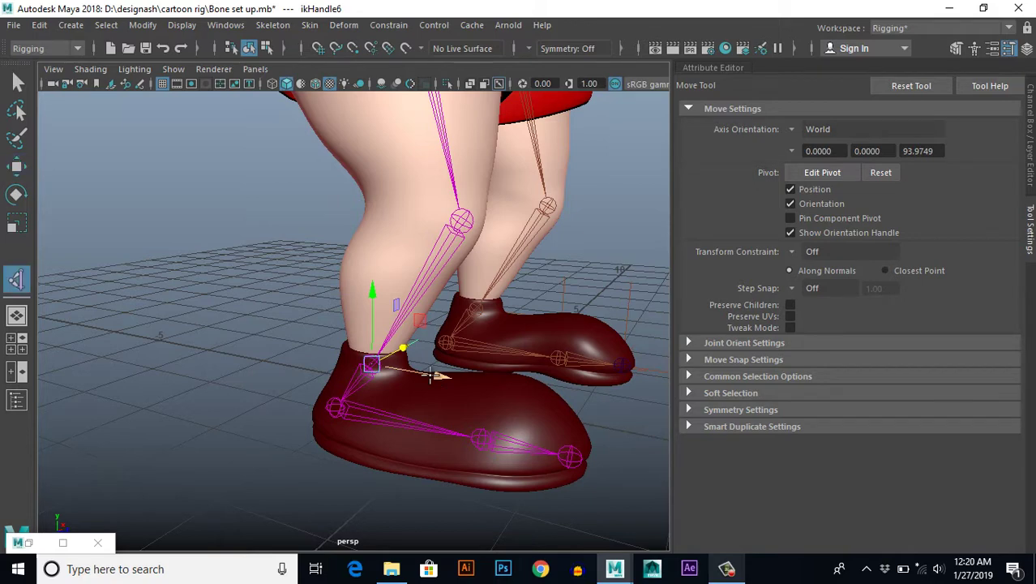
scroll(421, 438, down, 1)
scroll(397, 347, down, 2)
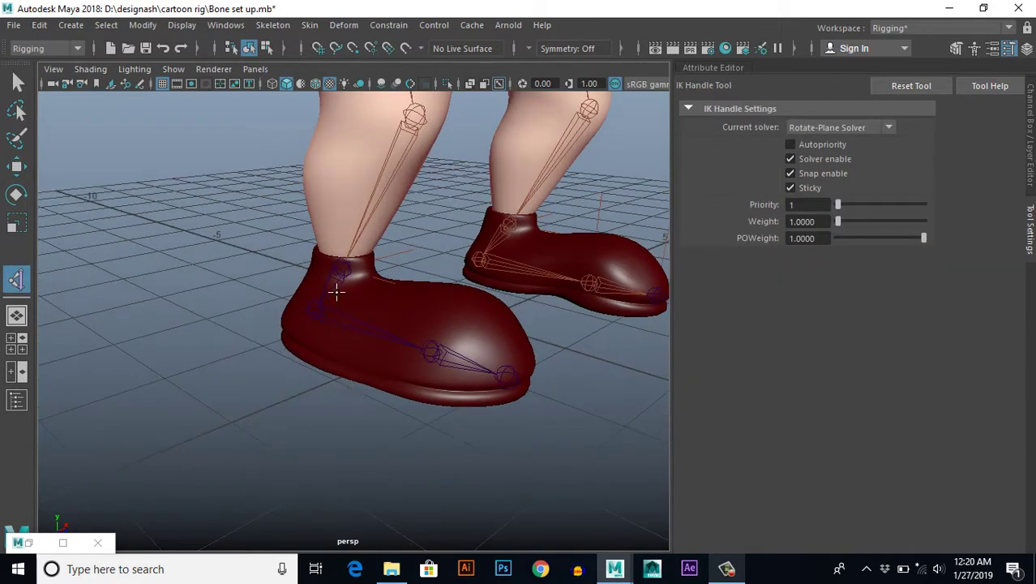
click(340, 266)
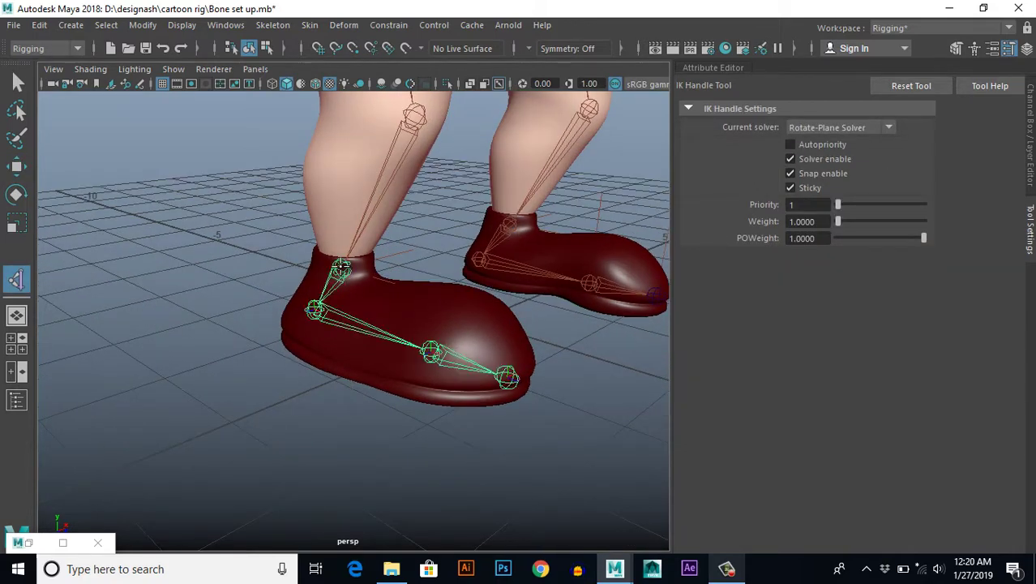
click(431, 351)
key(w)
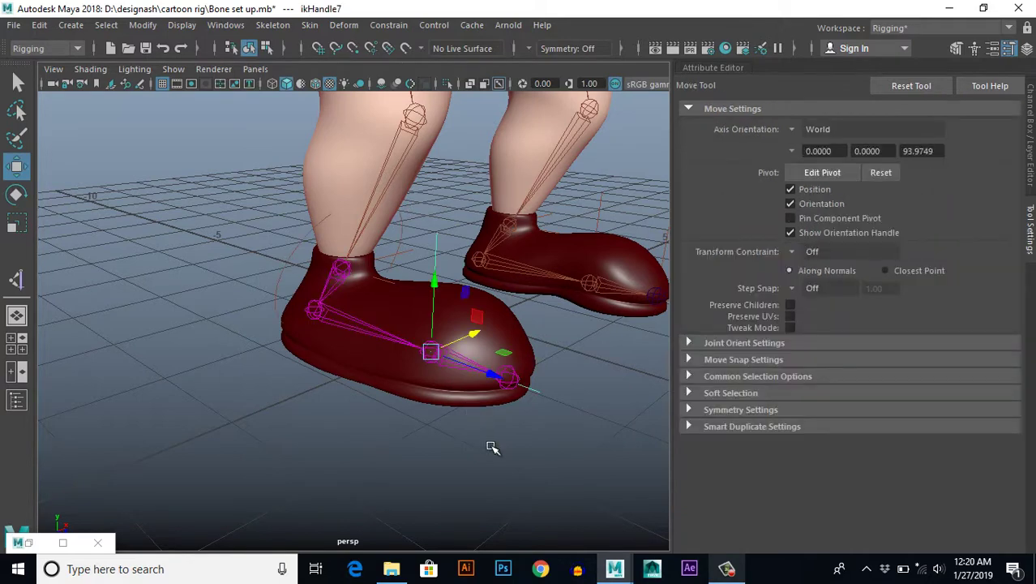
- Add a right toe IK handle from the ball joint to the toe
key(y)
scroll(470, 456, down, 1)
scroll(449, 458, up, 1)
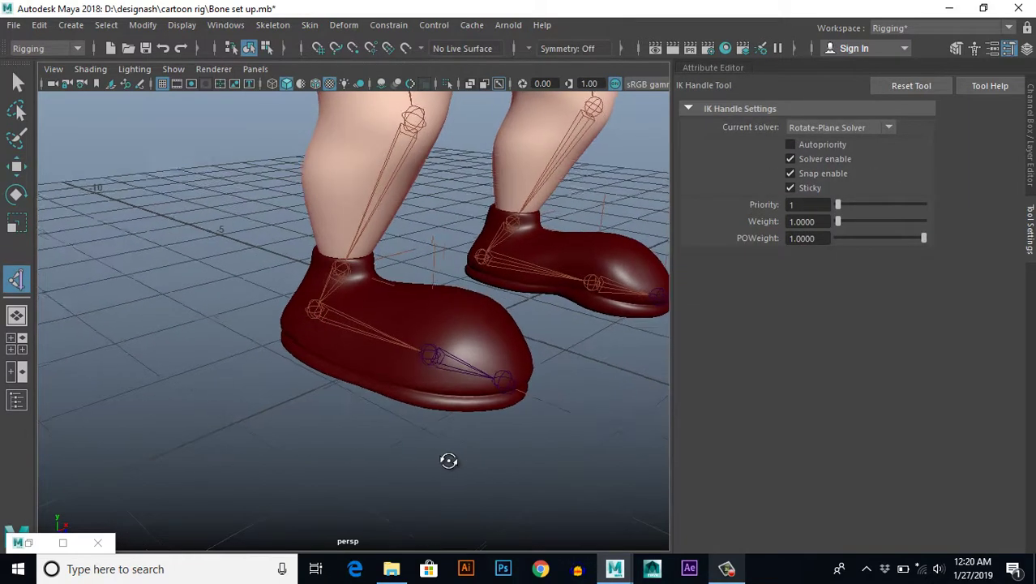
click(431, 355)
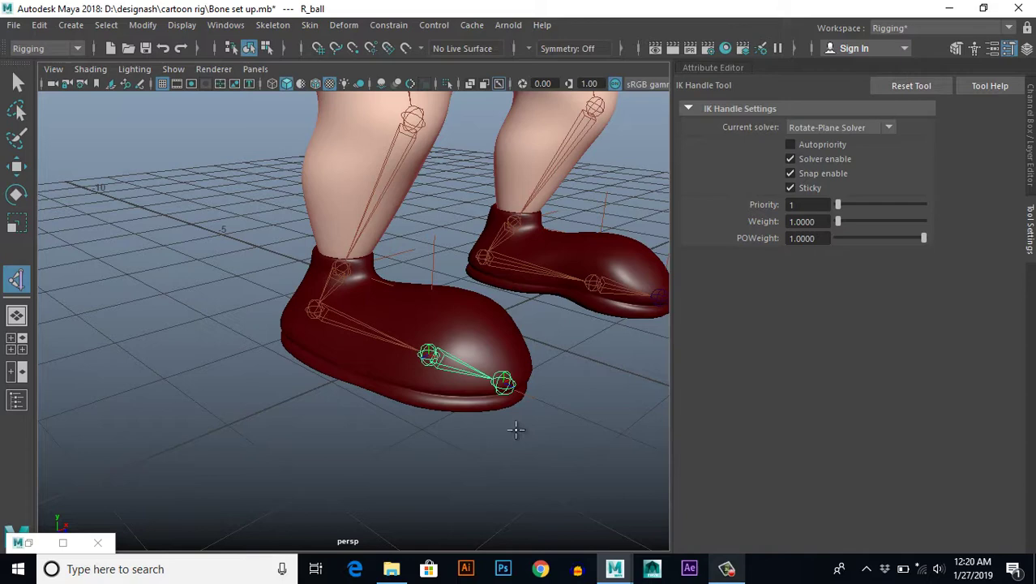
click(502, 384)
key(w)
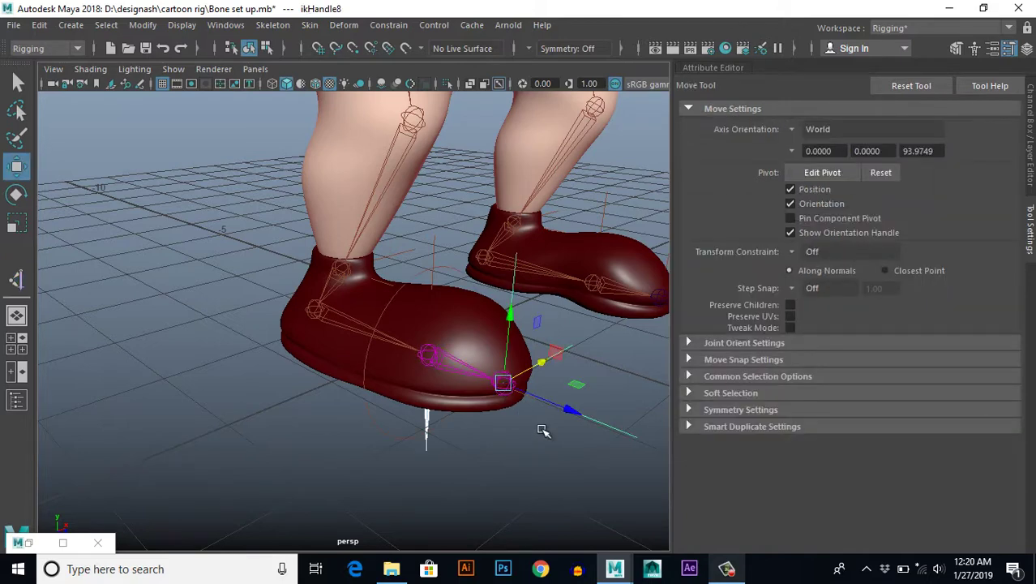
- Test the leg IK by selecting the ankle handles and raising and lowering a foot
scroll(430, 382, down, 5)
click(402, 362)
scroll(389, 325, down, 1)
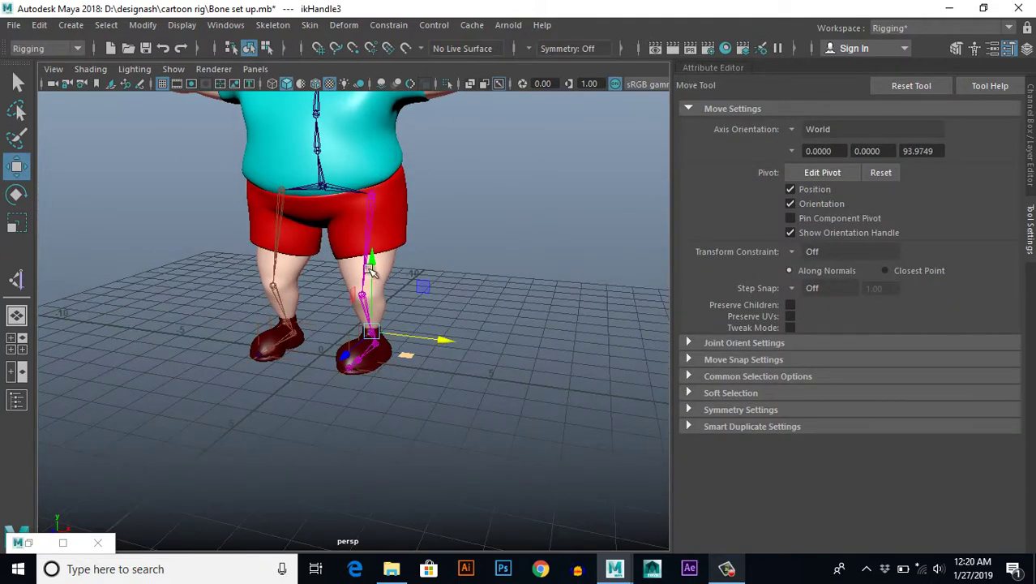
drag(370, 270, 370, 275)
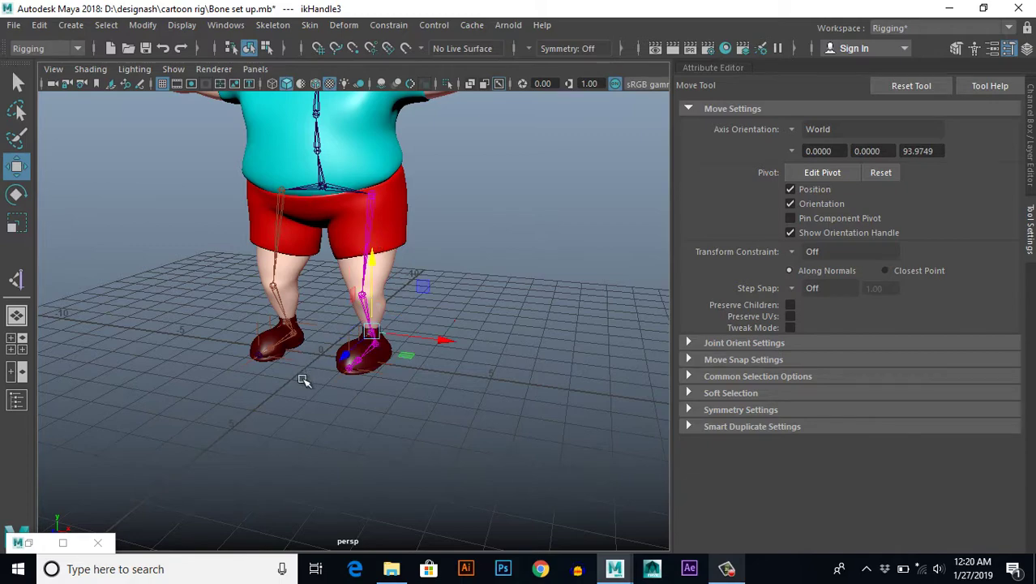
scroll(302, 357, up, 3)
click(292, 352)
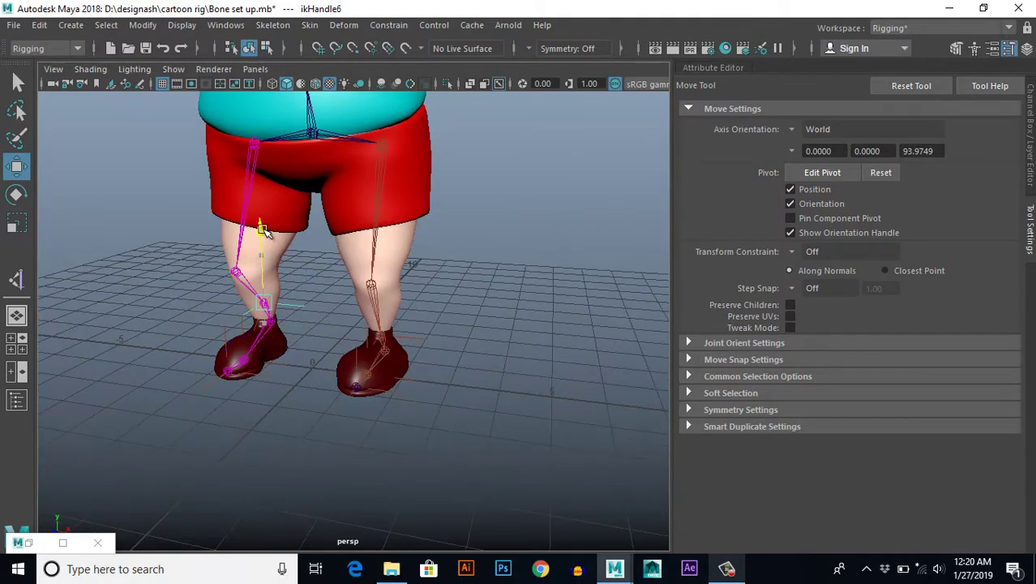
click(490, 357)
scroll(486, 357, down, 4)
scroll(518, 409, down, 2)
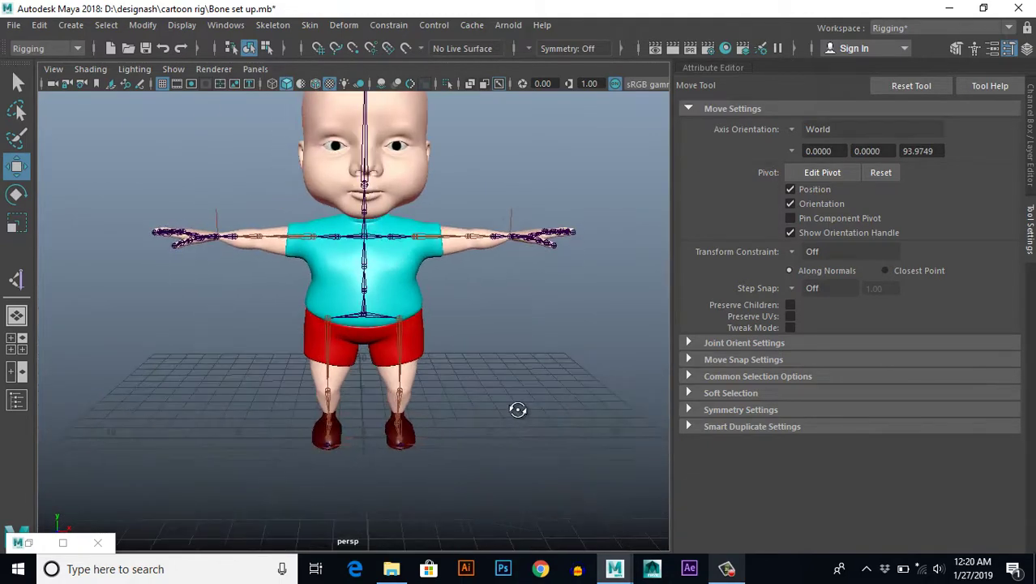
mouse_move(518, 409)
alt+mouse_down()
mouse_move(467, 426)
mouse_move(479, 423)
mouse_move(467, 444)
mouse_move(487, 445)
alt+mouse_up()
scroll(467, 442, down, 3)
scroll(486, 445, up, 2)
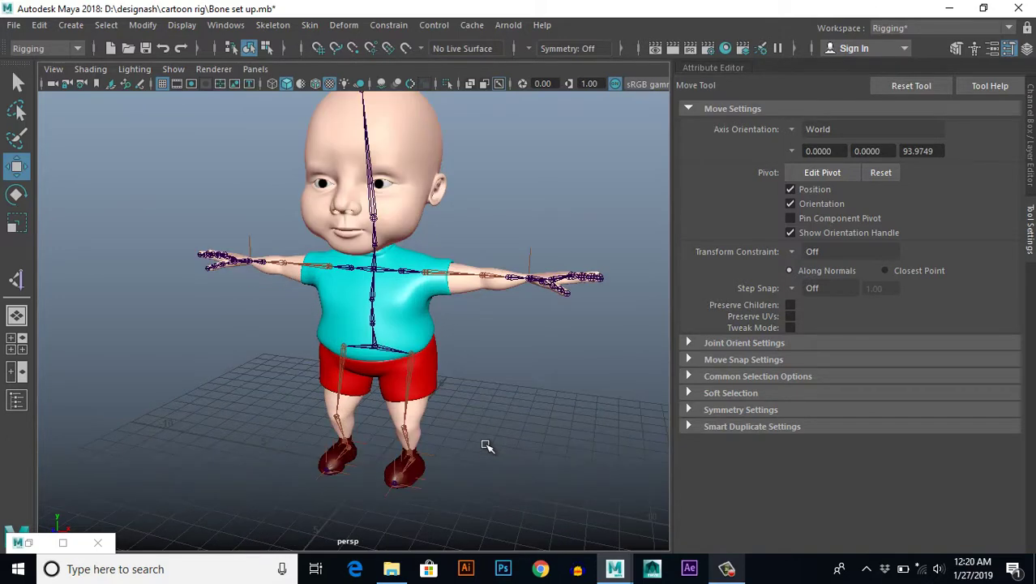
scroll(487, 445, down, 3)
scroll(490, 439, up, 2)
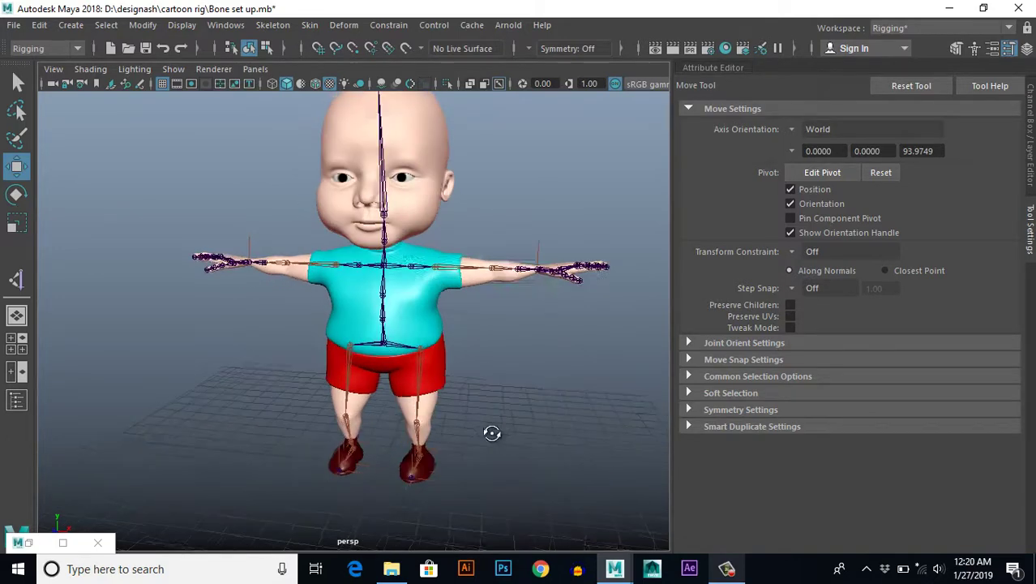
scroll(490, 431, up, 2)
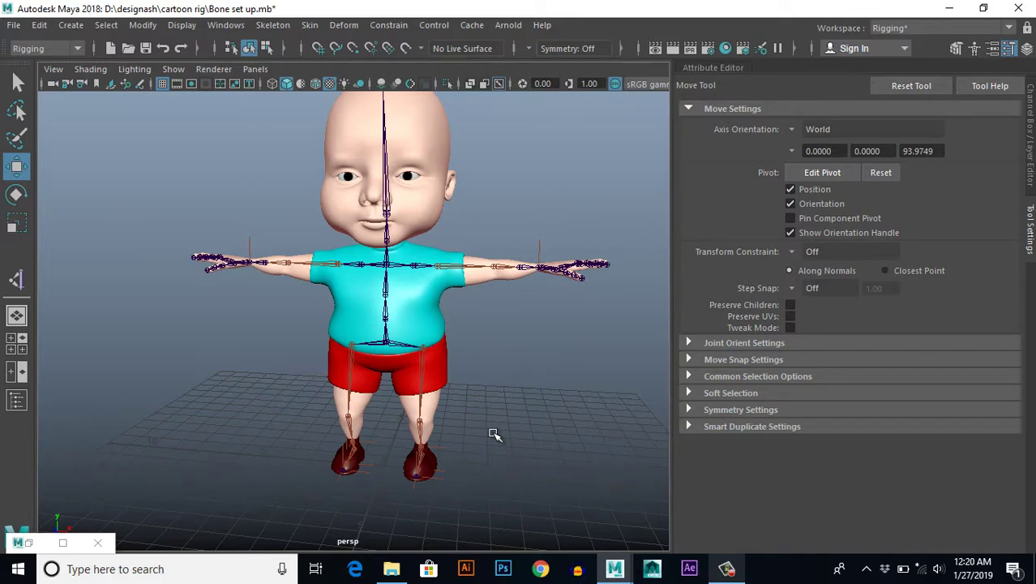
alt+drag(495, 434, 494, 448)
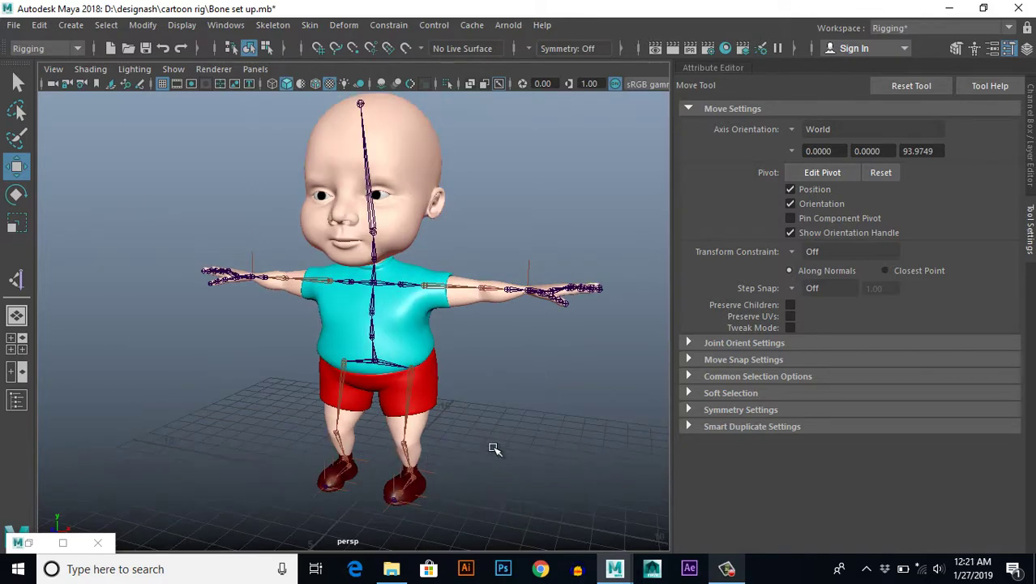